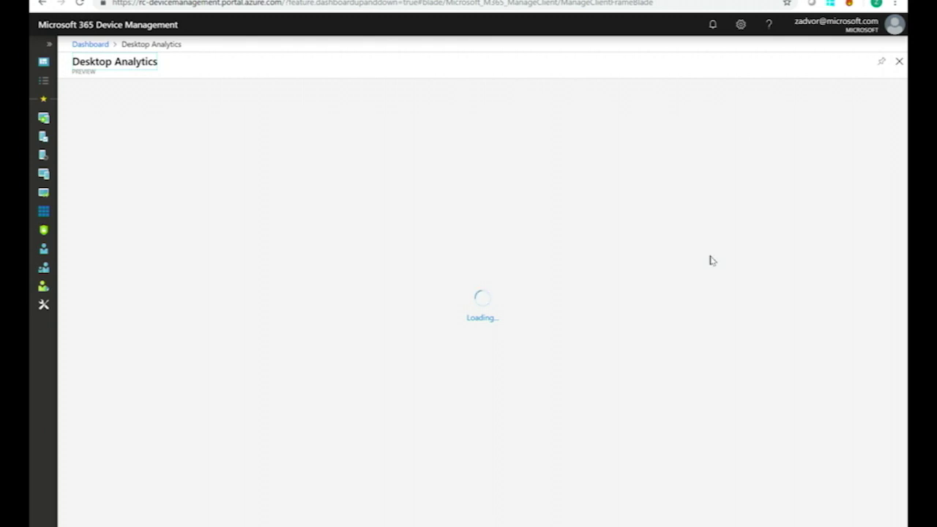
# Step: Switch the browser's full-screen view and dismiss the data retrieval error on the Desktop Analytics Home page
pyautogui.press('F11')
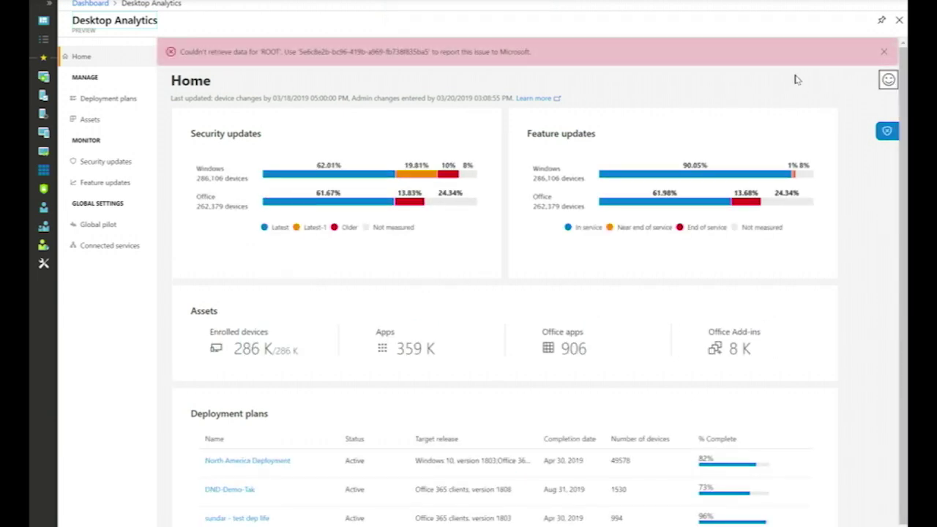
pyautogui.click(883, 52)
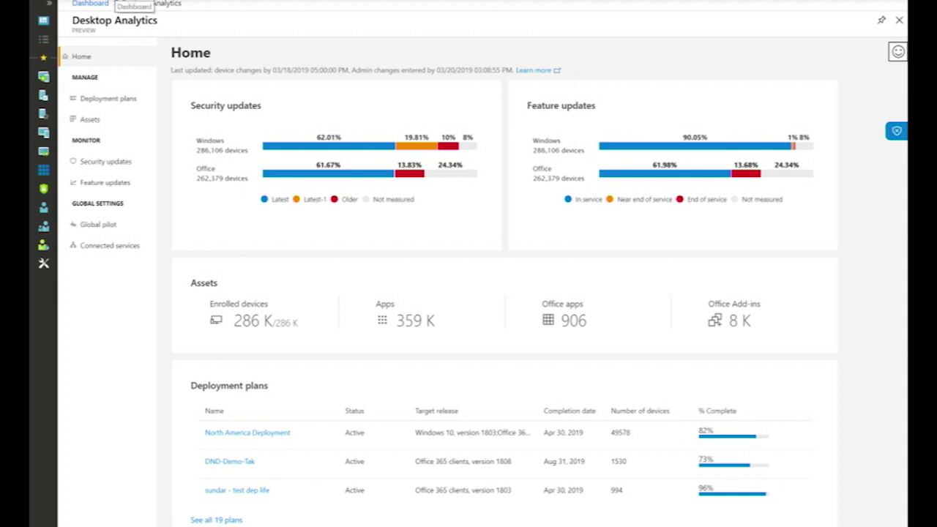
# Step: Expand the portal's main navigation to view its favorites, and collapse it again
pyautogui.click(49, 4)
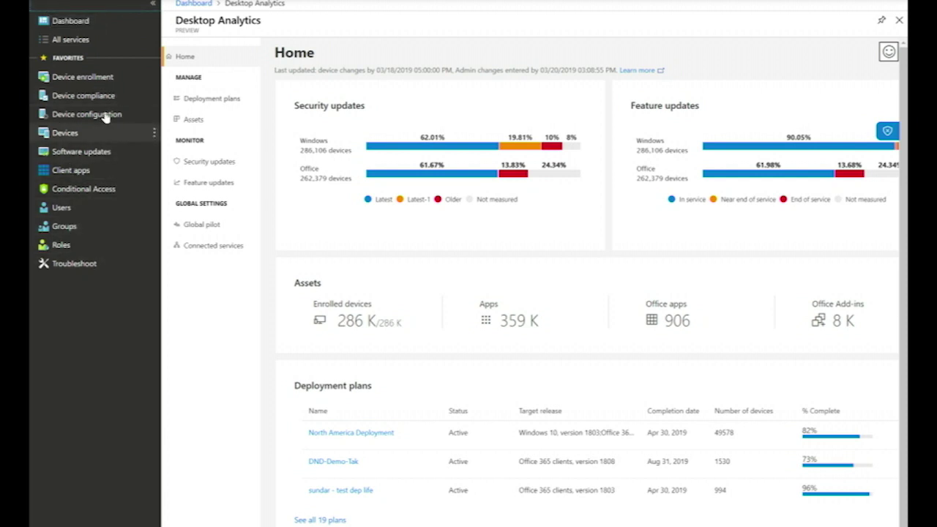
pyautogui.click(155, 8)
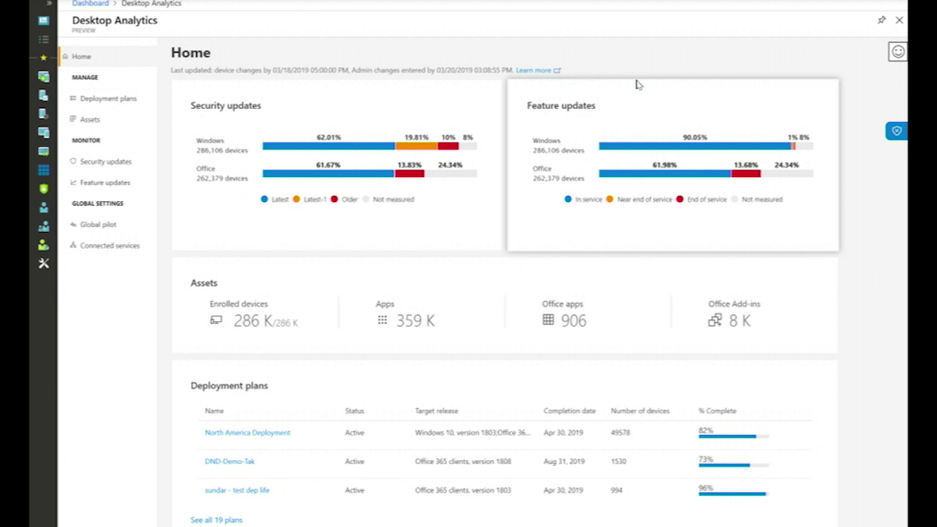
# Step: Open the Windows 10 security updates report from Home and expand the details of version 1809
pyautogui.click(210, 146)
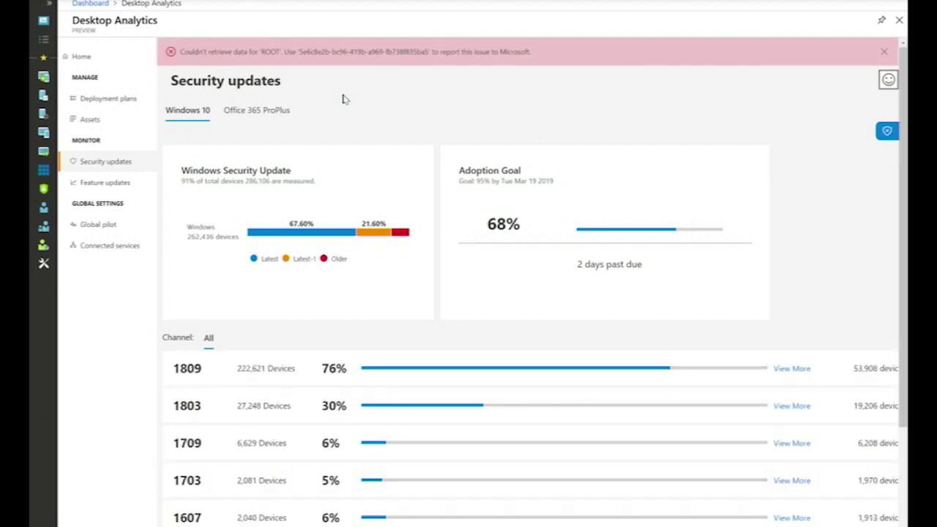
pyautogui.scroll(-2, 354, 149)
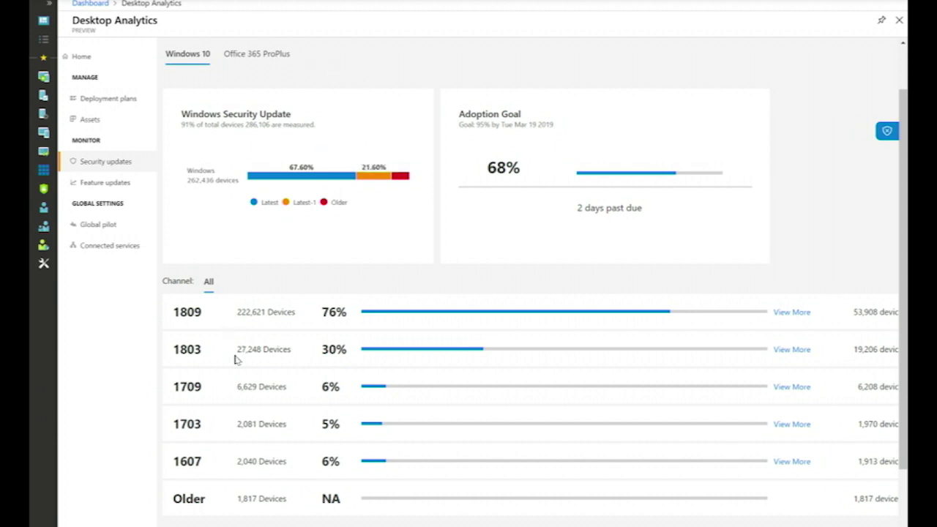
pyautogui.click(287, 316)
pyautogui.scroll(-2, 354, 355)
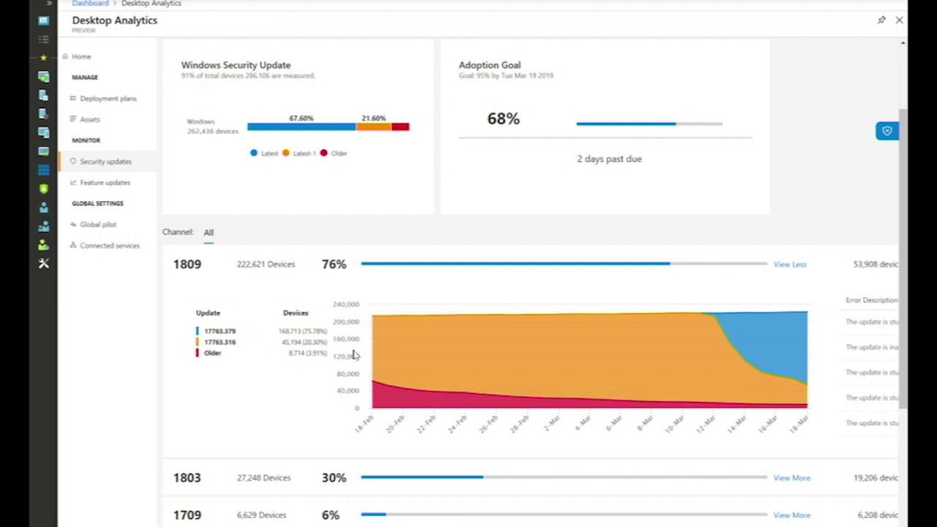
# Step: Expand the update adoption details of Windows 10 versions 1803 and 1709 in the security updates report
pyautogui.click(265, 477)
pyautogui.scroll(-4, 266, 477)
pyautogui.scroll(-1, 266, 477)
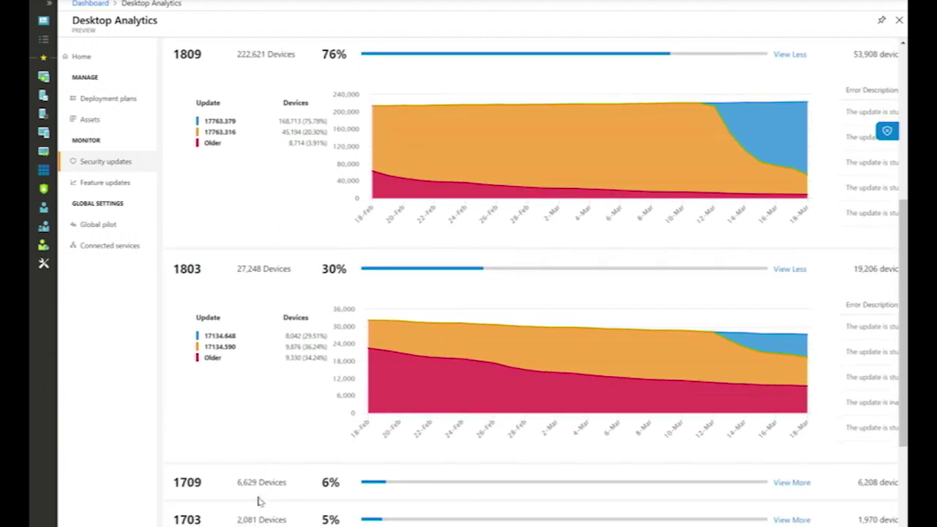
pyautogui.click(249, 481)
pyautogui.scroll(-4, 260, 478)
pyautogui.scroll(-1, 260, 479)
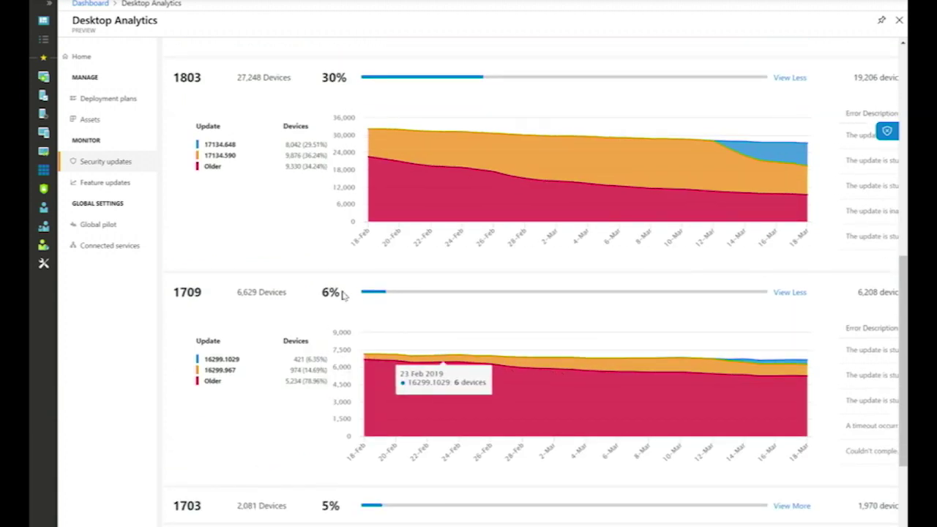
pyautogui.scroll(1, 307, 244)
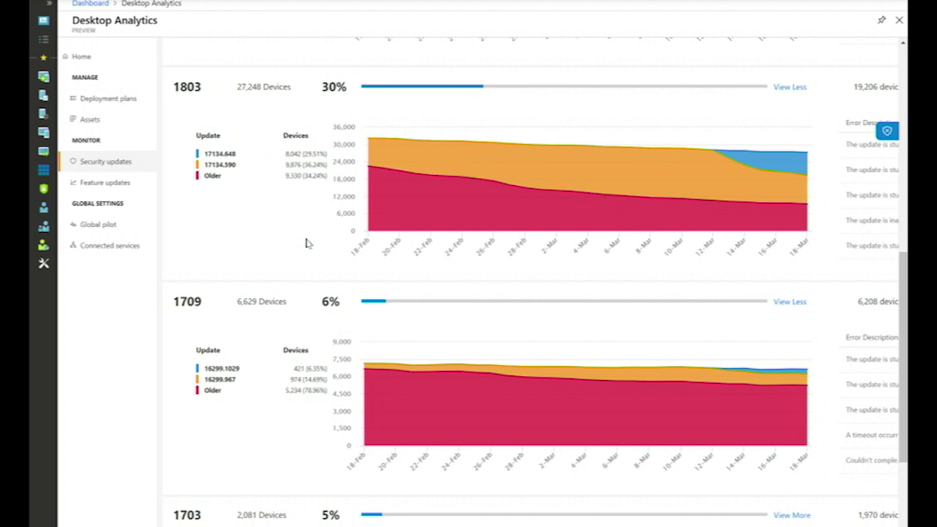
# Step: Show the Office 365 ProPlus security updates and expand versions 1808 and 1803 of the Semi-Annual channel
pyautogui.scroll(10, 307, 244)
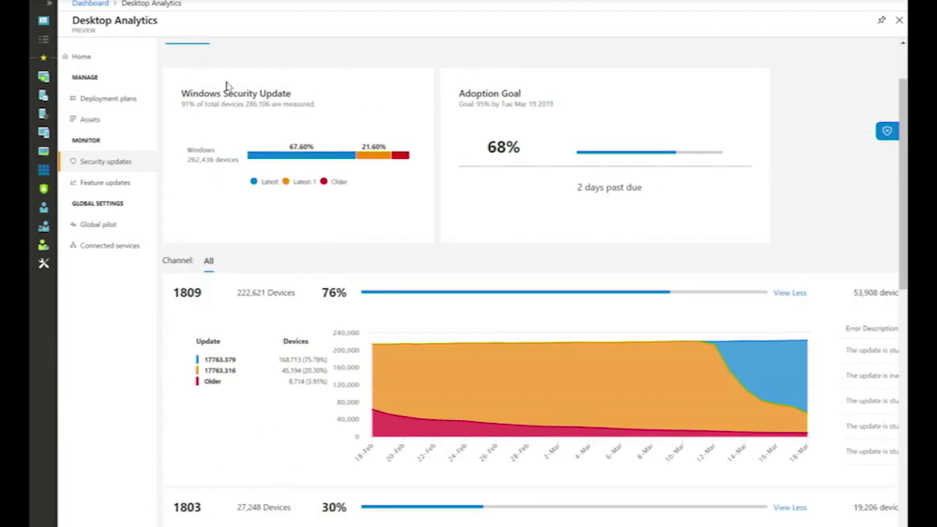
pyautogui.scroll(2, 230, 86)
pyautogui.click(241, 88)
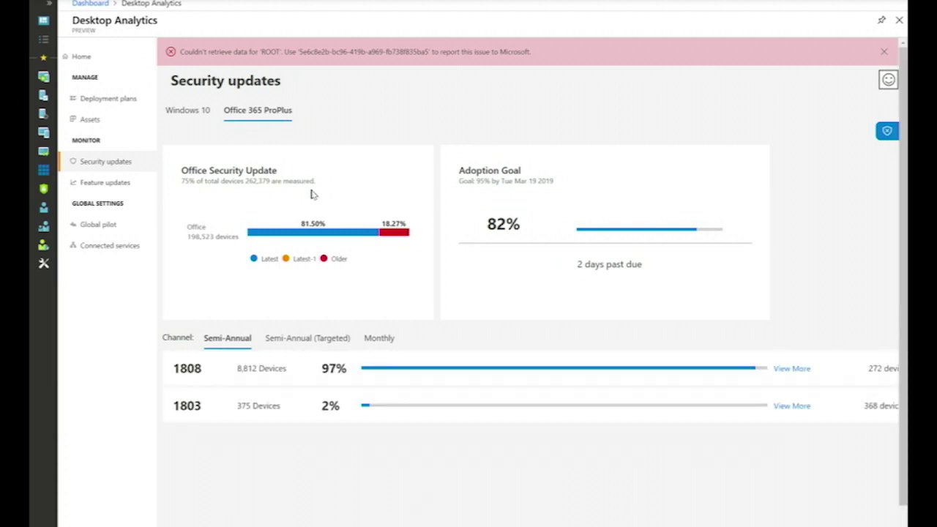
pyautogui.click(317, 369)
pyautogui.scroll(-2, 316, 372)
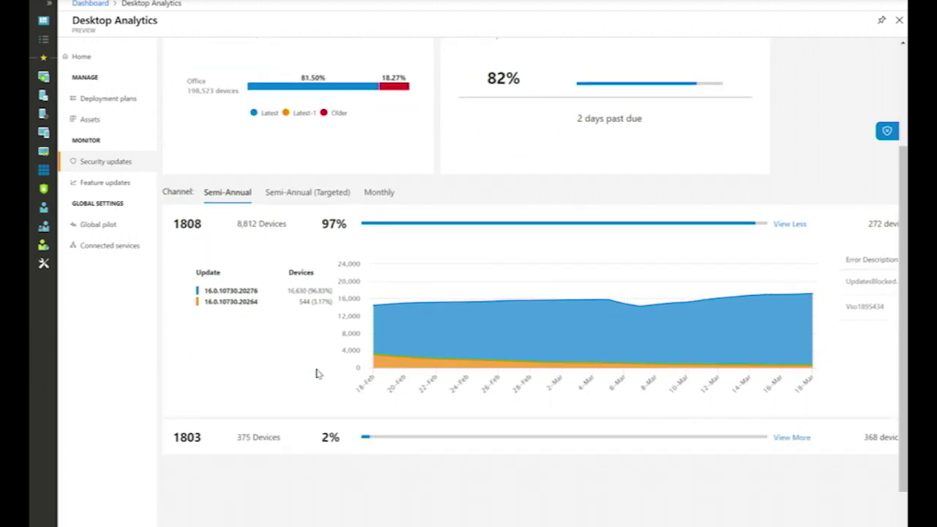
pyautogui.click(319, 433)
pyautogui.scroll(-1, 320, 437)
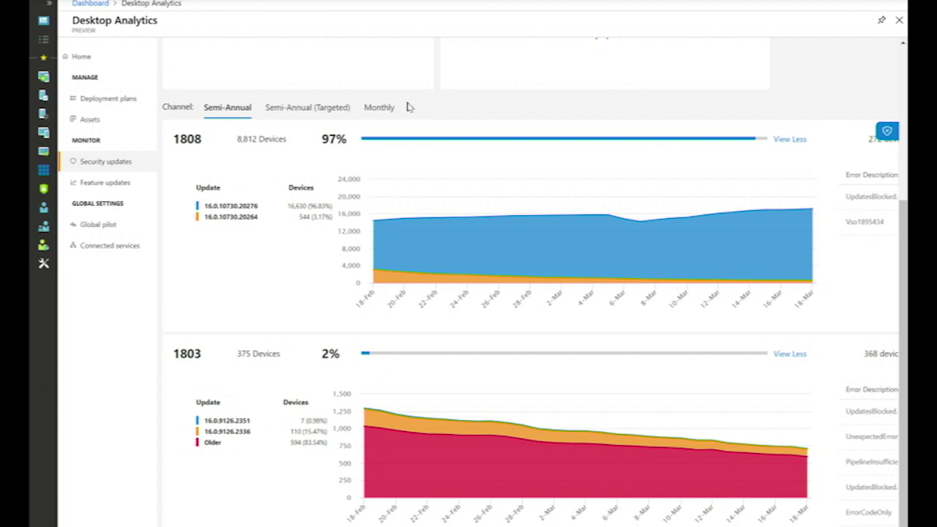
# Step: Show the Semi-Annual (Targeted) channel for Office security updates and expand the details of versions 1902 and 1808
pyautogui.click(327, 110)
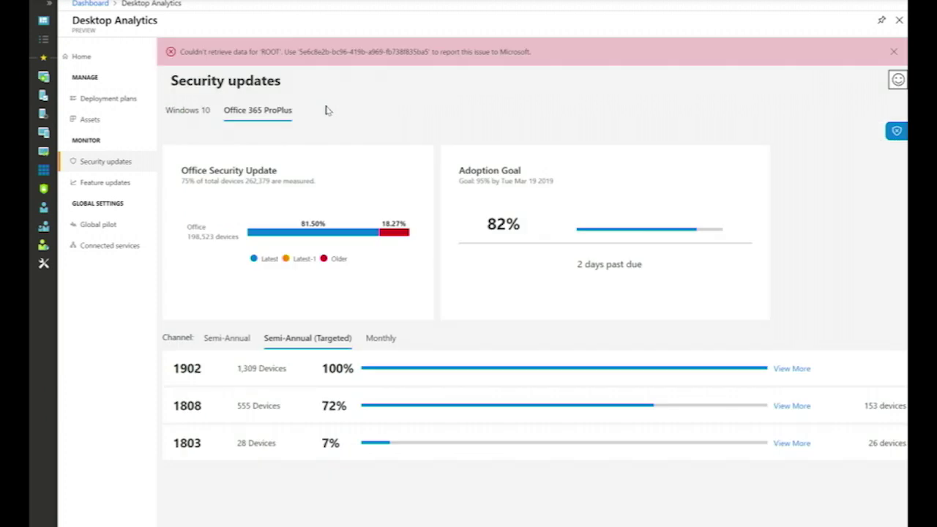
pyautogui.click(257, 369)
pyautogui.scroll(-2, 257, 372)
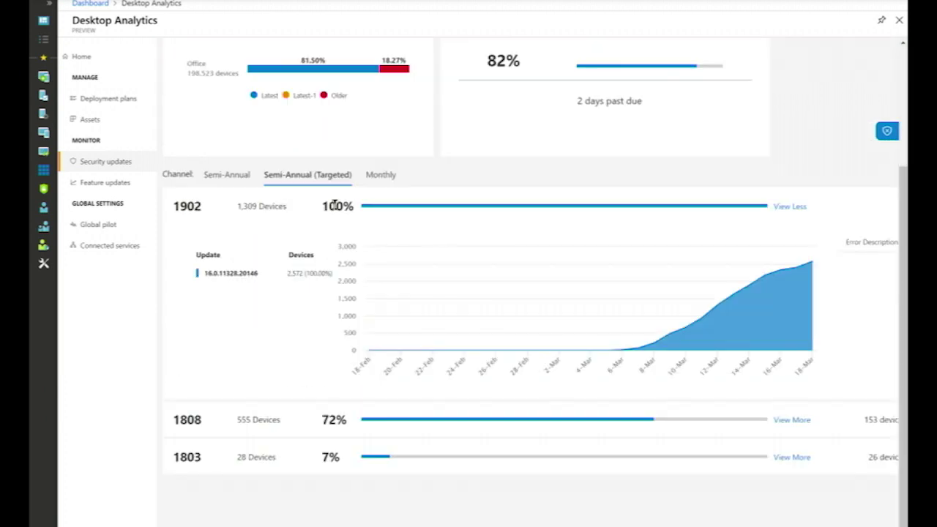
pyautogui.click(250, 422)
pyautogui.scroll(-2, 250, 424)
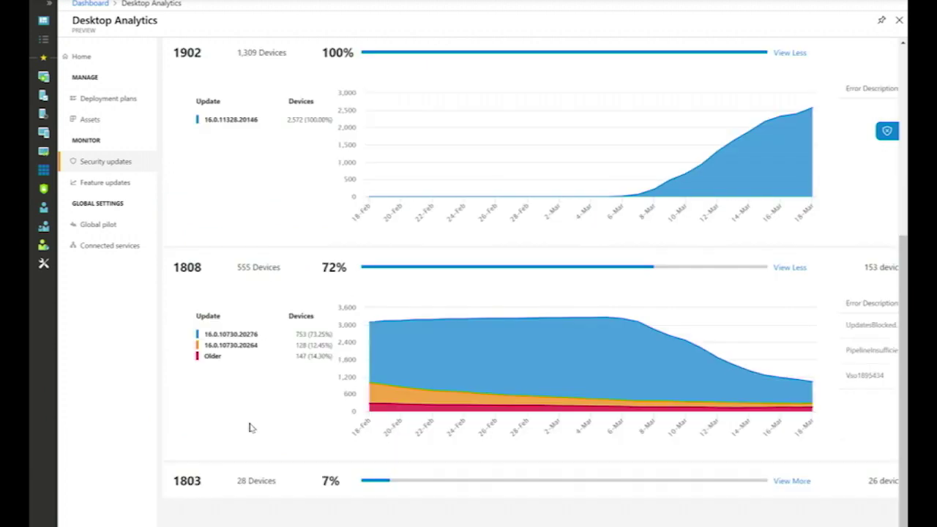
pyautogui.scroll(4, 226, 297)
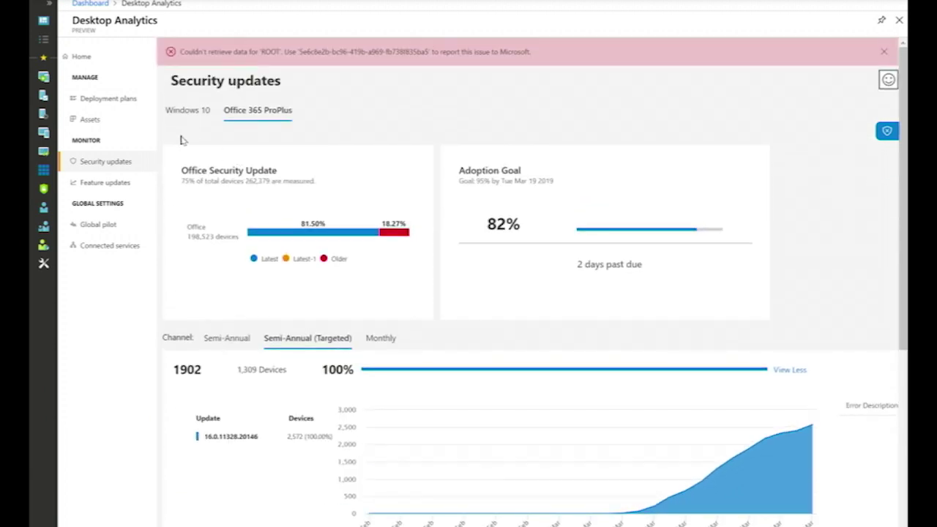
# Step: Open Feature updates for Windows 10, view Semi-Annual and Semi-Annual (Targeted) release adoption, and examine the latest release and end-of-service tables
pyautogui.click(103, 188)
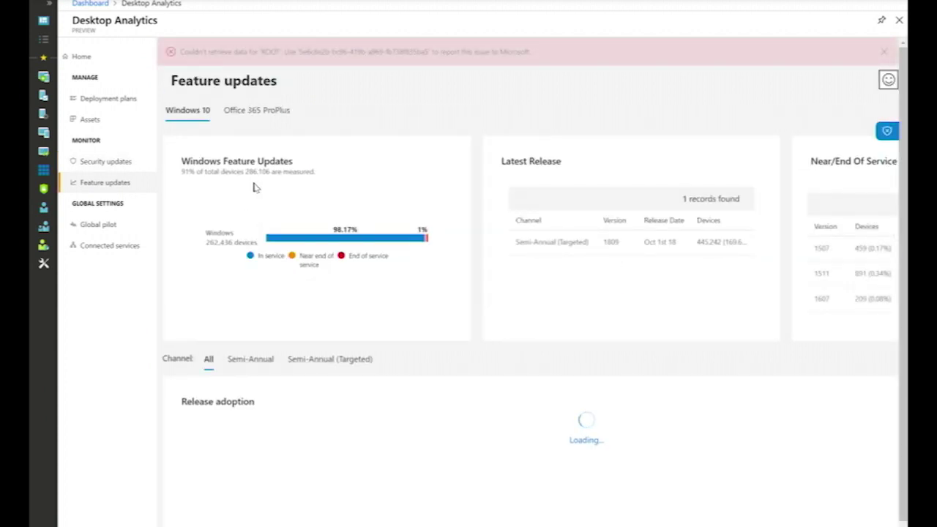
pyautogui.scroll(-1, 316, 216)
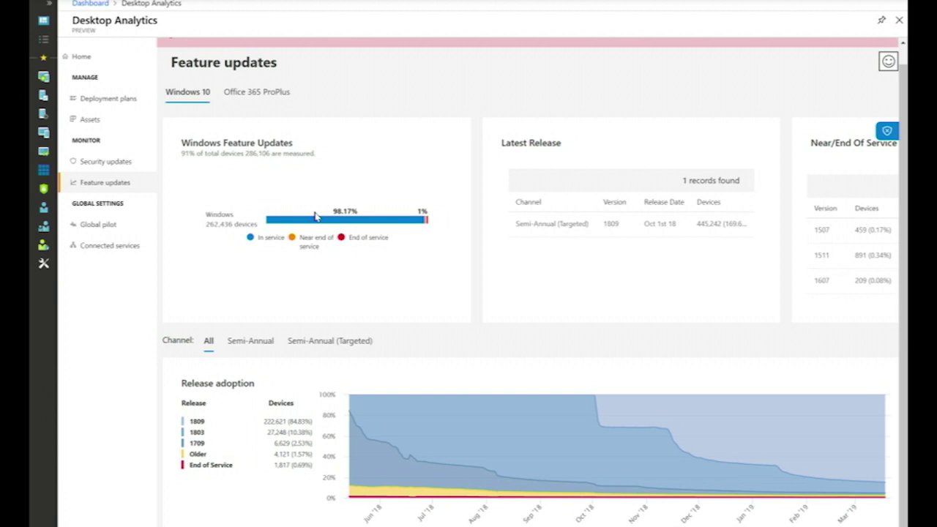
pyautogui.hscroll(1, 565, 385)
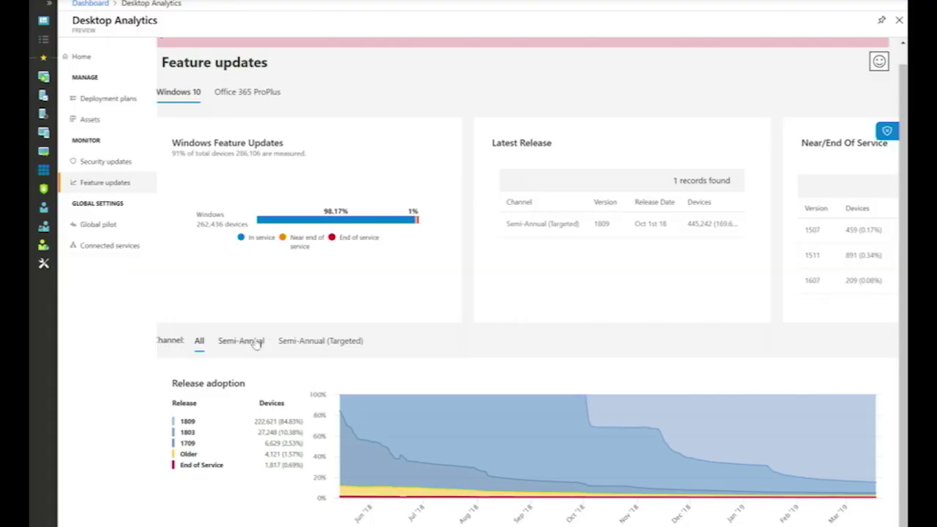
pyautogui.click(255, 343)
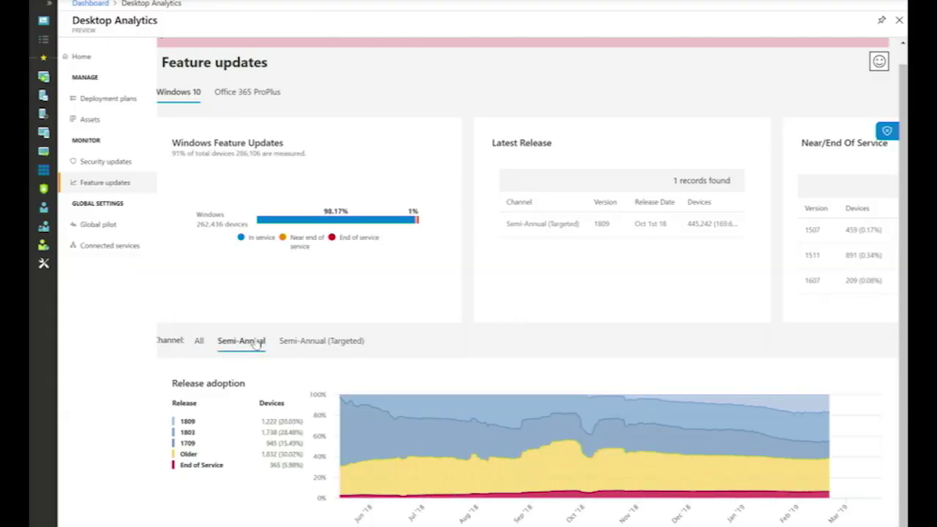
pyautogui.click(335, 343)
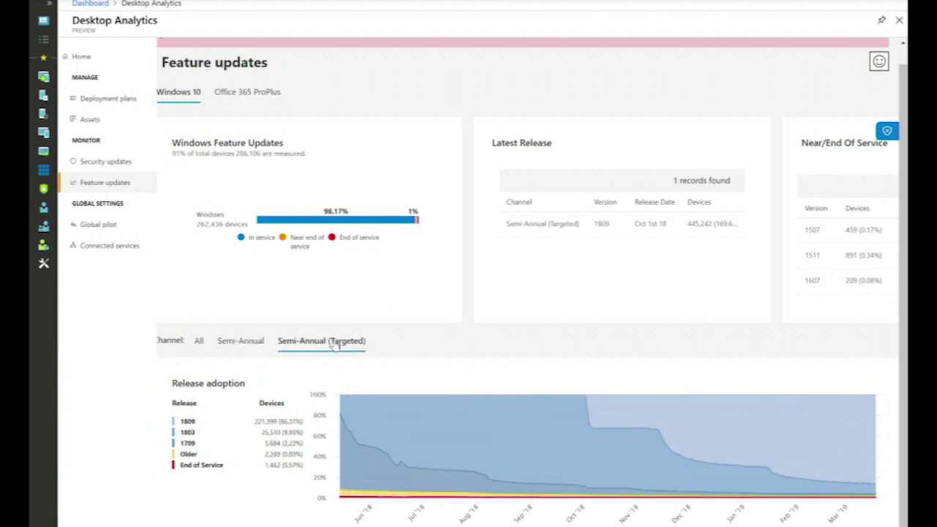
pyautogui.hscroll(3, 456, 299)
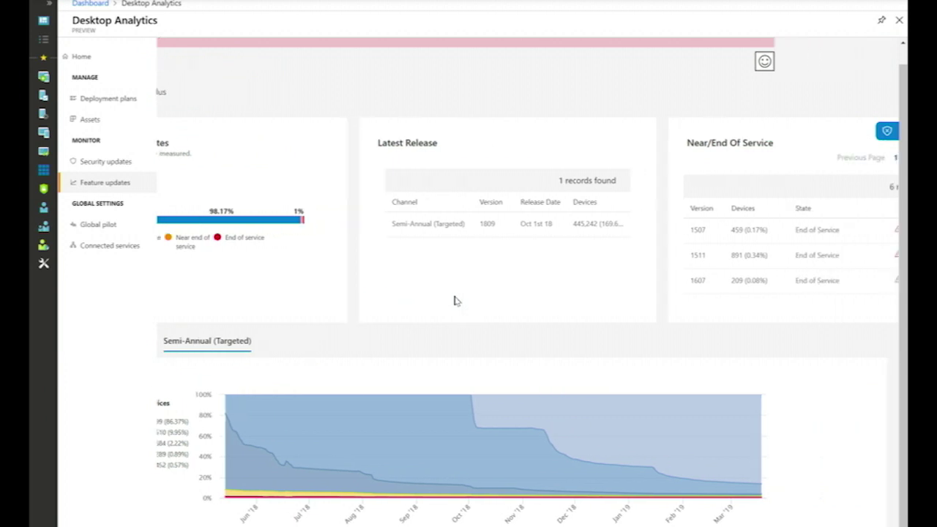
pyautogui.hscroll(2, 483, 216)
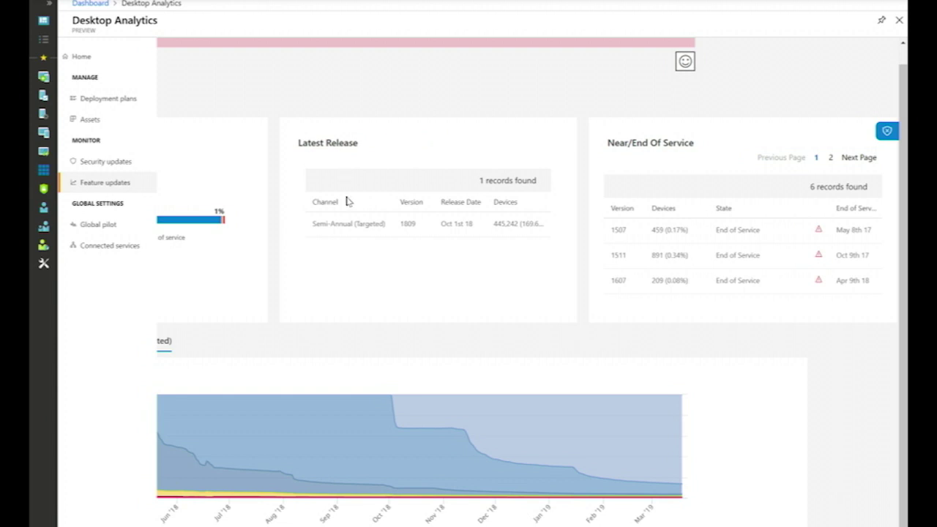
# Step: Show the Office 365 ProPlus feature updates and examine the latest releases, end-of-service versions and release adoption chart
pyautogui.hscroll(-5, 347, 201)
pyautogui.click(241, 103)
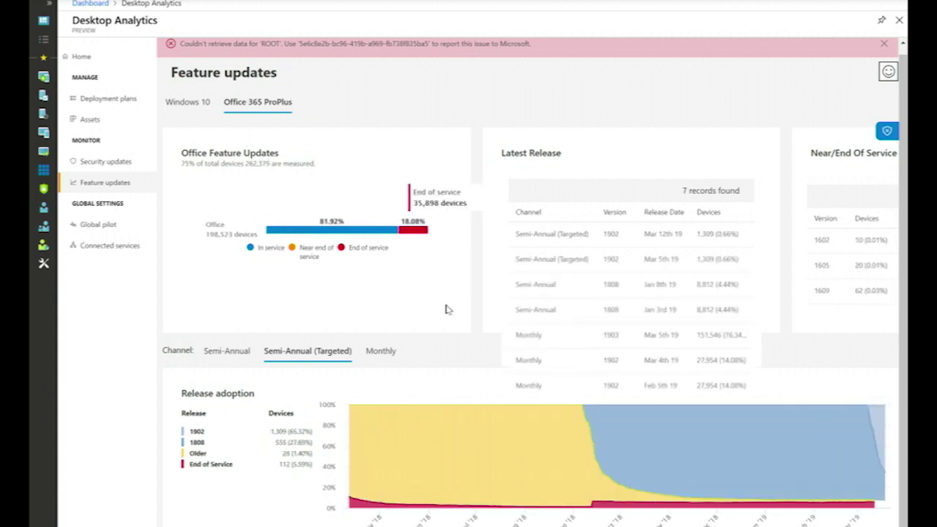
pyautogui.scroll(-1, 445, 307)
pyautogui.moveTo(430, 432)
pyautogui.hscroll(2, 430, 433)
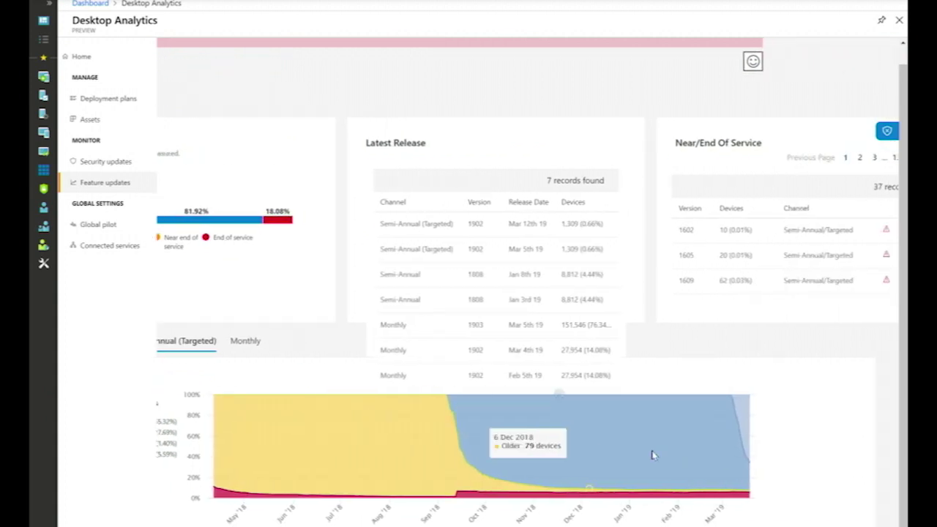
pyautogui.hscroll(-2, 315, 315)
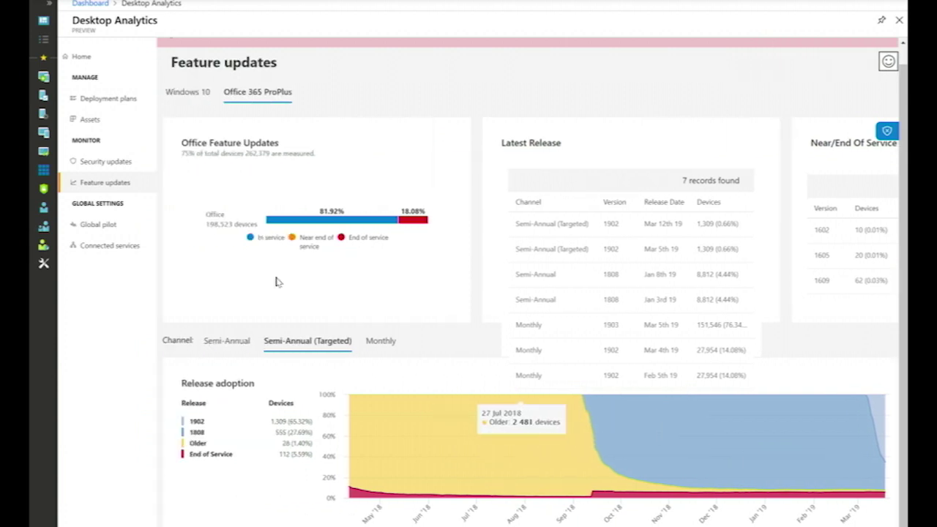
# Step: Return to the Home overview, open the Apps inventory from the Assets summary, and examine all columns of the app table
pyautogui.click(82, 57)
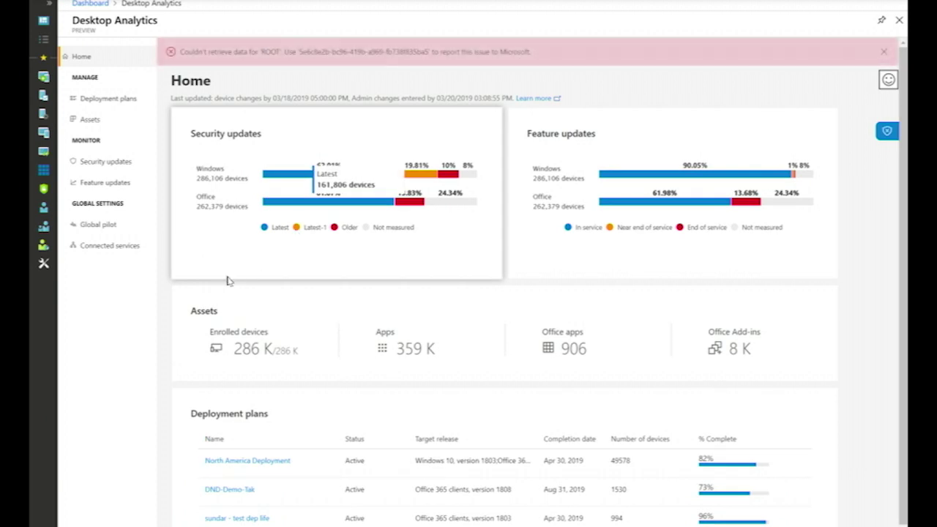
pyautogui.scroll(-1, 212, 300)
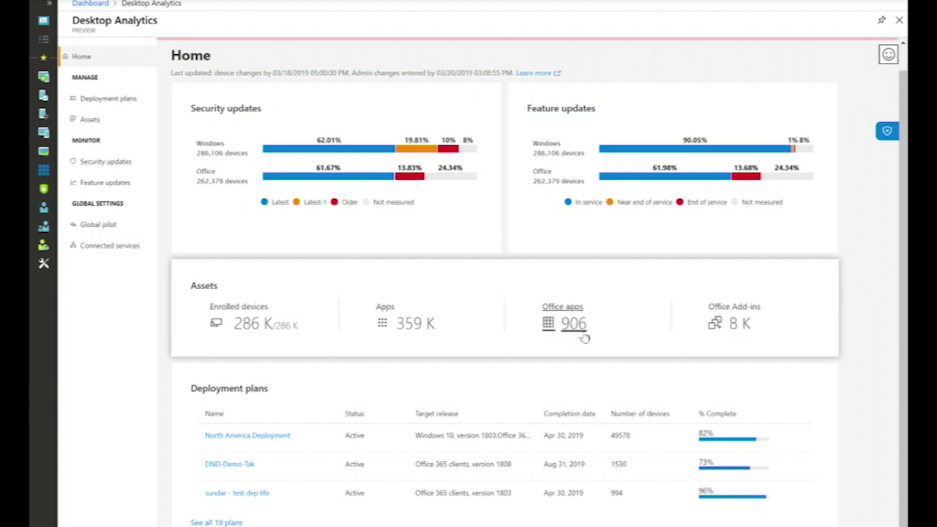
pyautogui.click(396, 326)
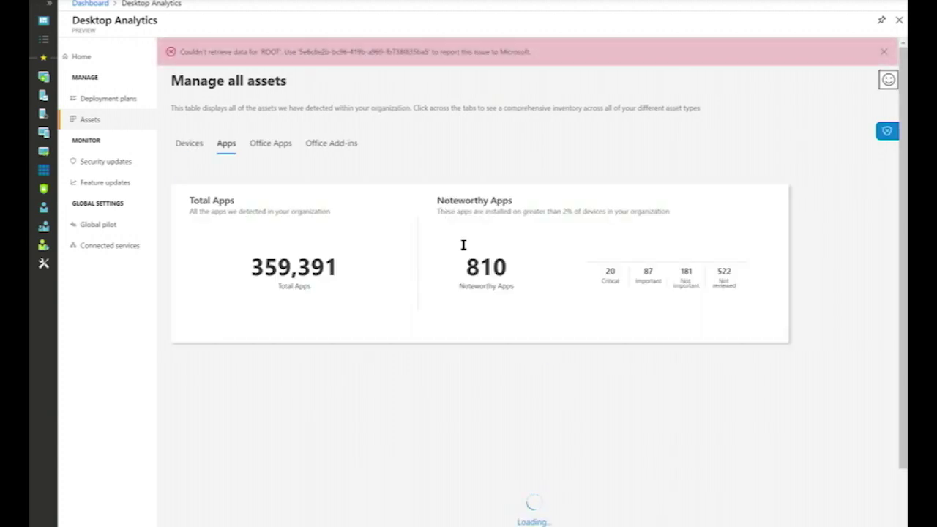
pyautogui.scroll(-3, 285, 292)
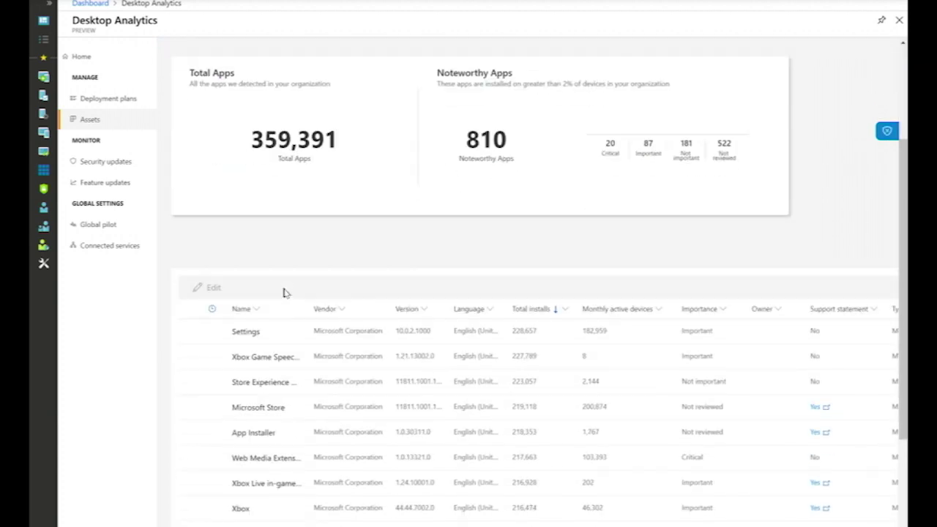
pyautogui.hscroll(5, 496, 247)
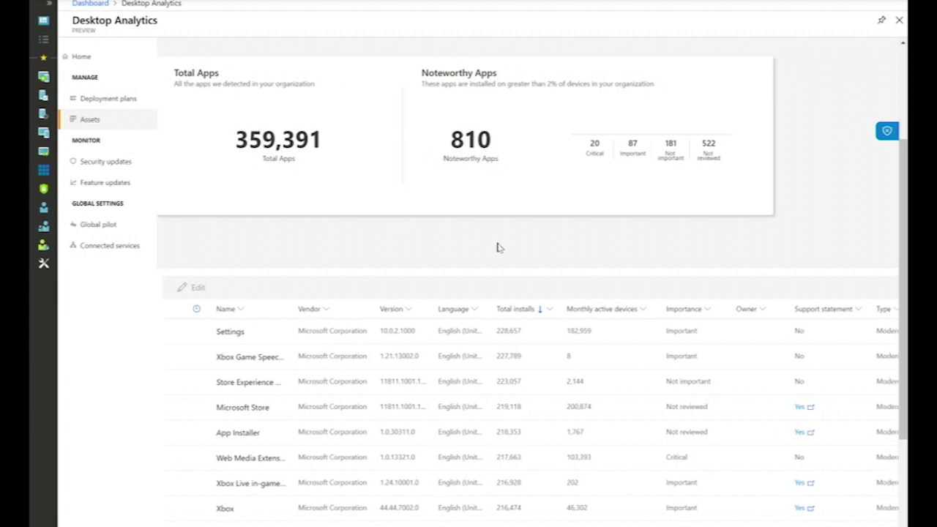
pyautogui.hscroll(1, 497, 247)
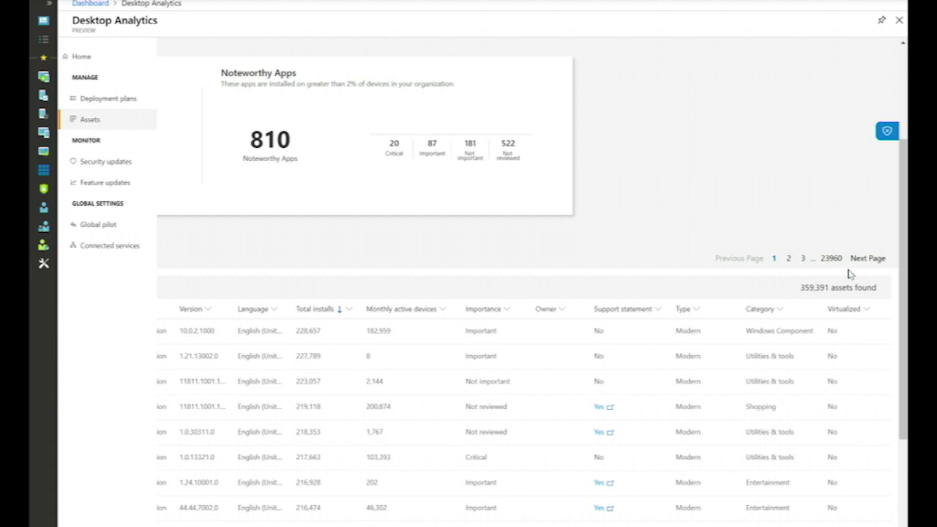
pyautogui.hscroll(-5, 498, 259)
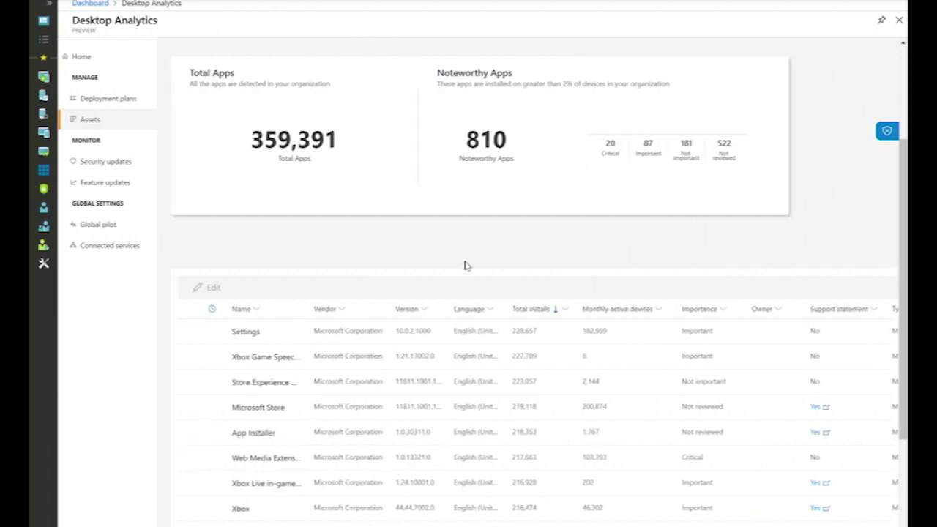
# Step: Filter the app inventory to names containing "OneDrive" and examine the columns for the listed versions
pyautogui.click(274, 313)
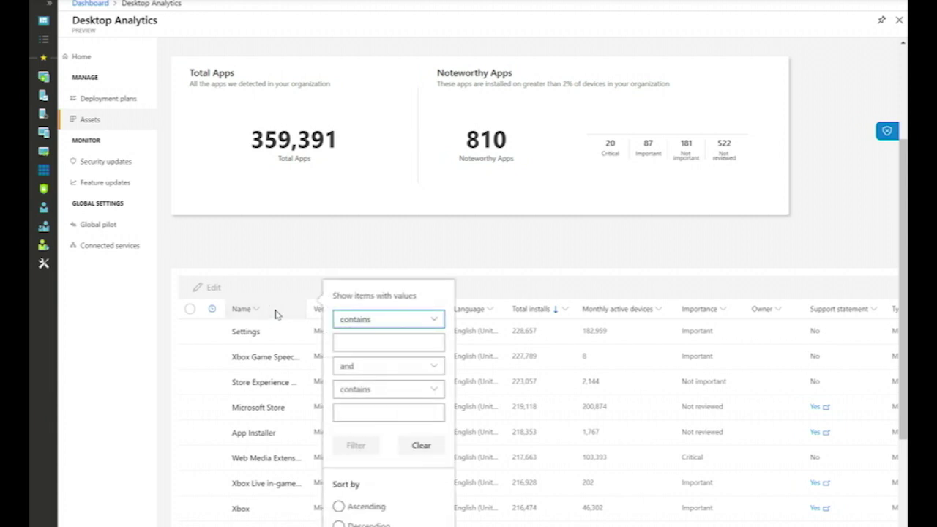
pyautogui.click(371, 342)
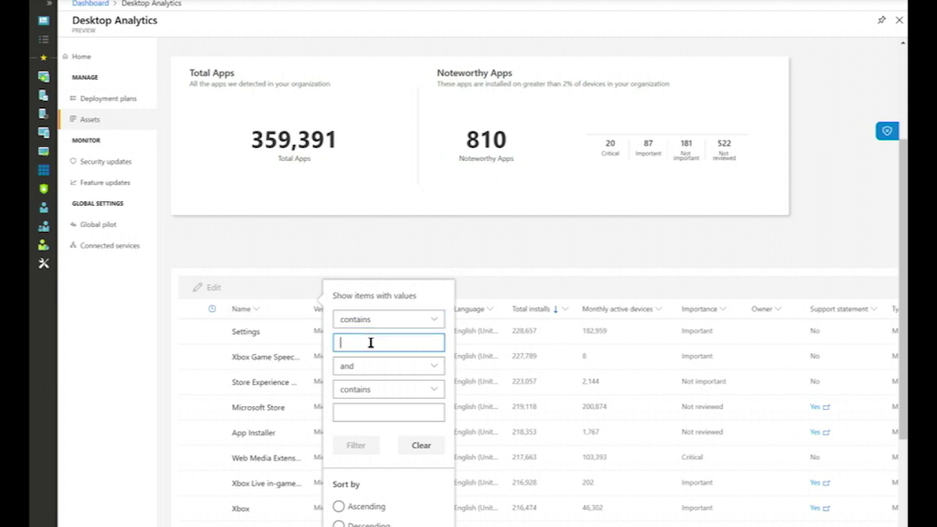
pyautogui.write('OneDrive')
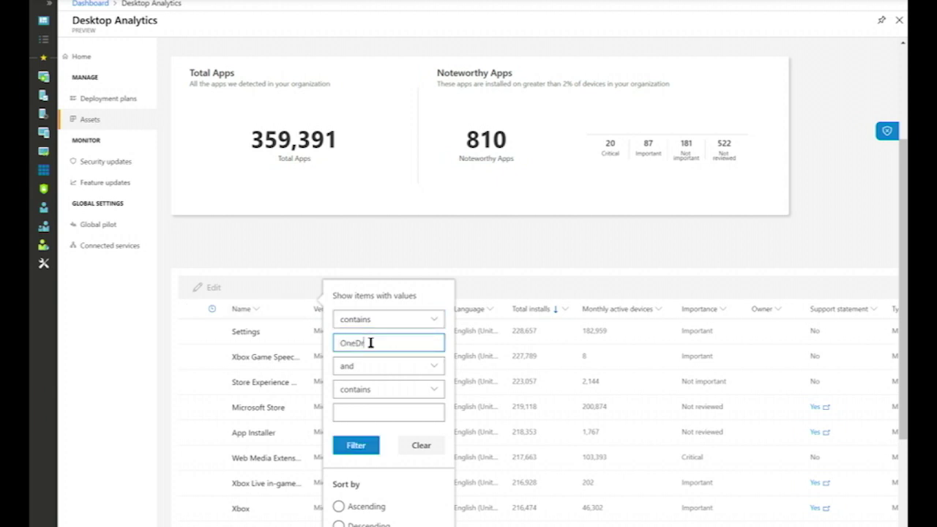
pyautogui.click(356, 445)
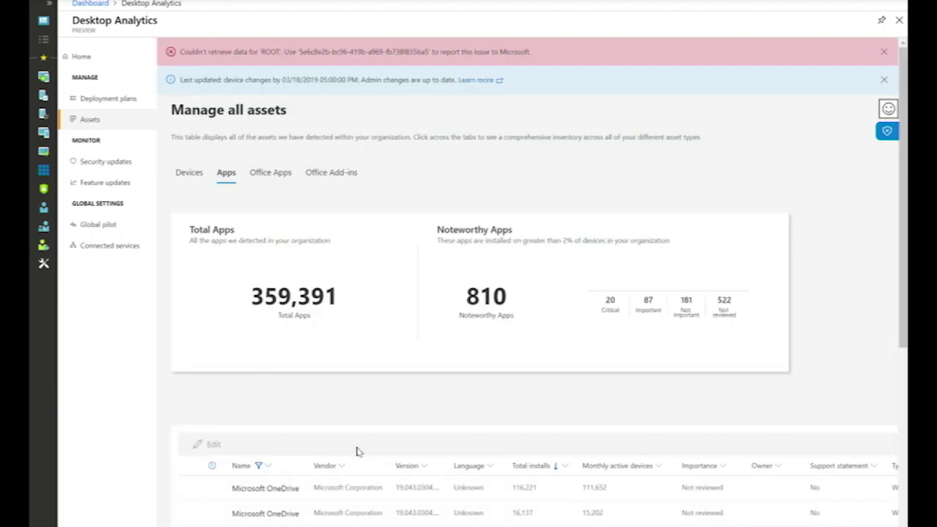
pyautogui.scroll(-3, 414, 398)
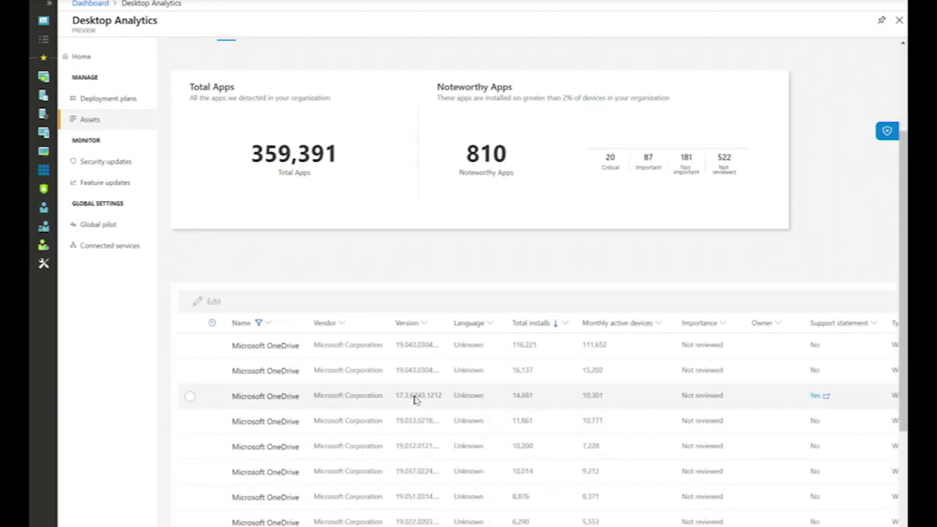
pyautogui.hscroll(3, 413, 399)
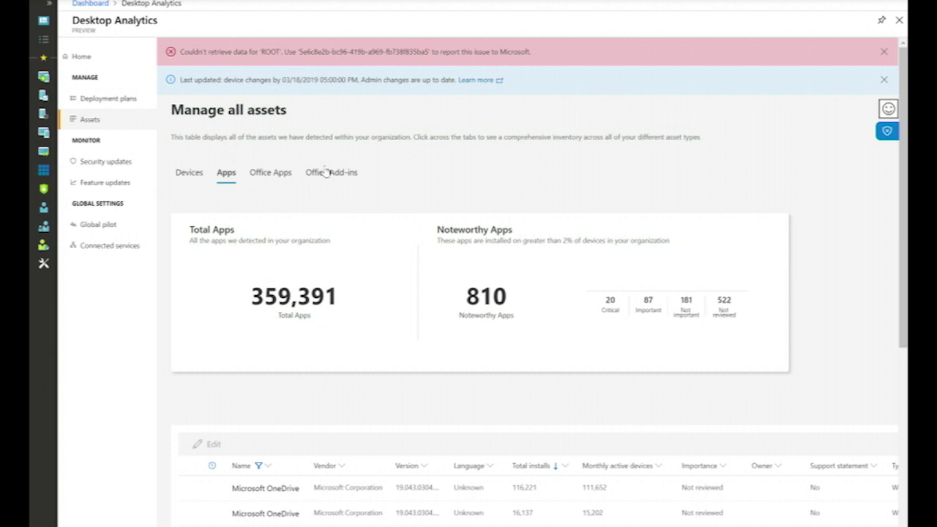
# Step: View the Devices inventory and the Home overview, and open the list of deployment plans
pyautogui.click(190, 174)
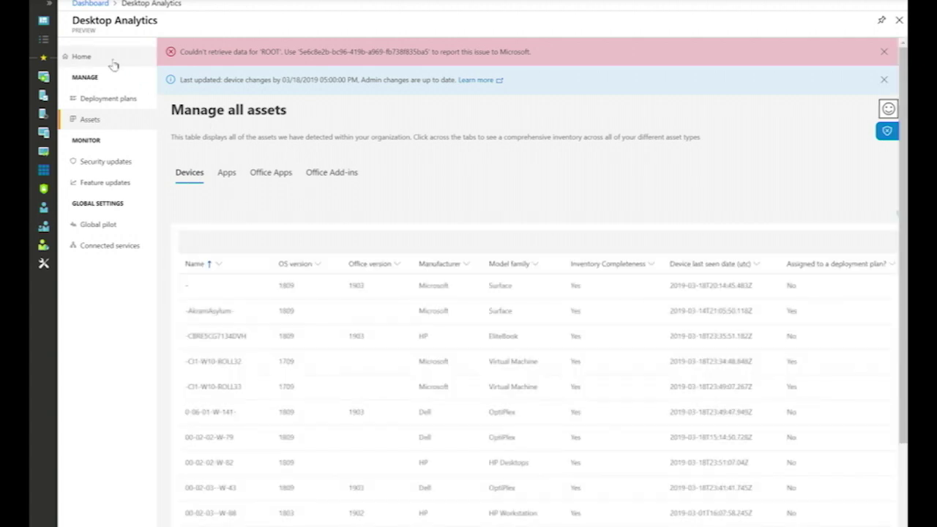
pyautogui.click(112, 62)
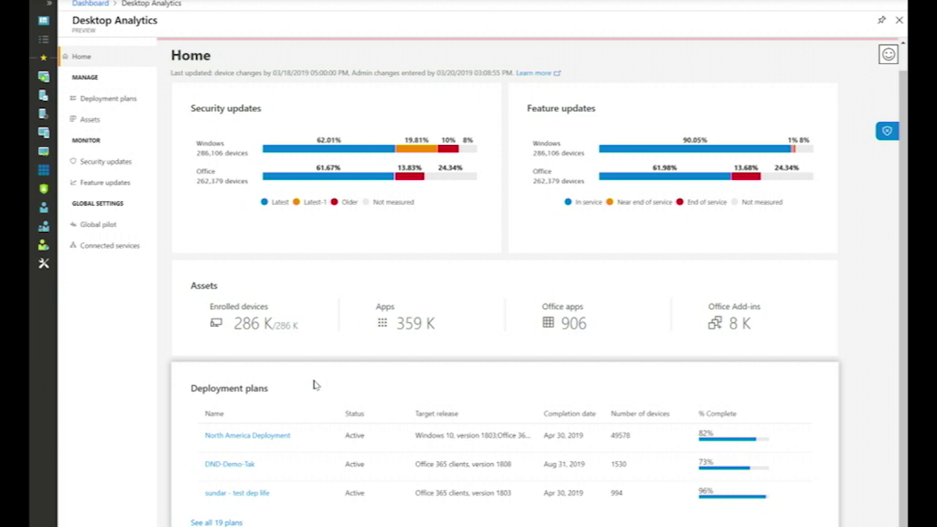
pyautogui.click(98, 101)
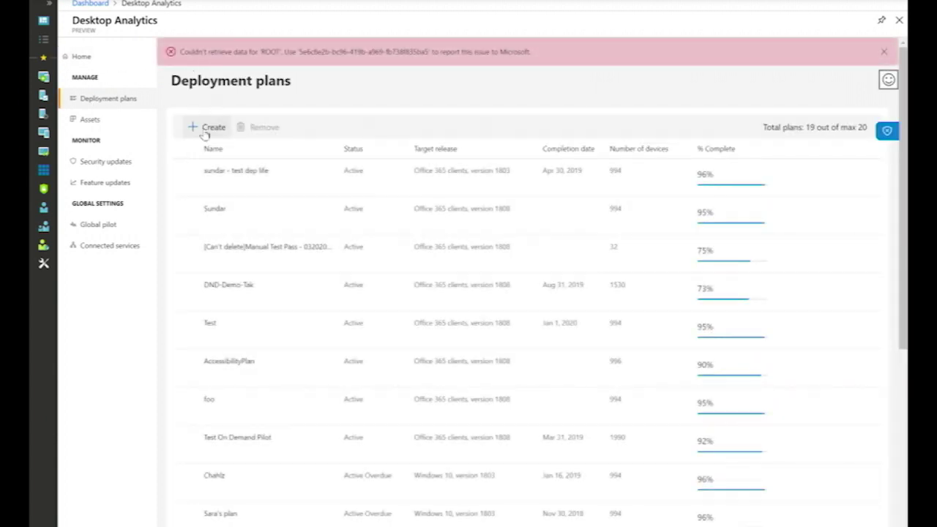
# Step: Start a new deployment plan named "Finance Department" for Office, targeting Office 365 clients, version 1808 (recommended)
pyautogui.click(205, 127)
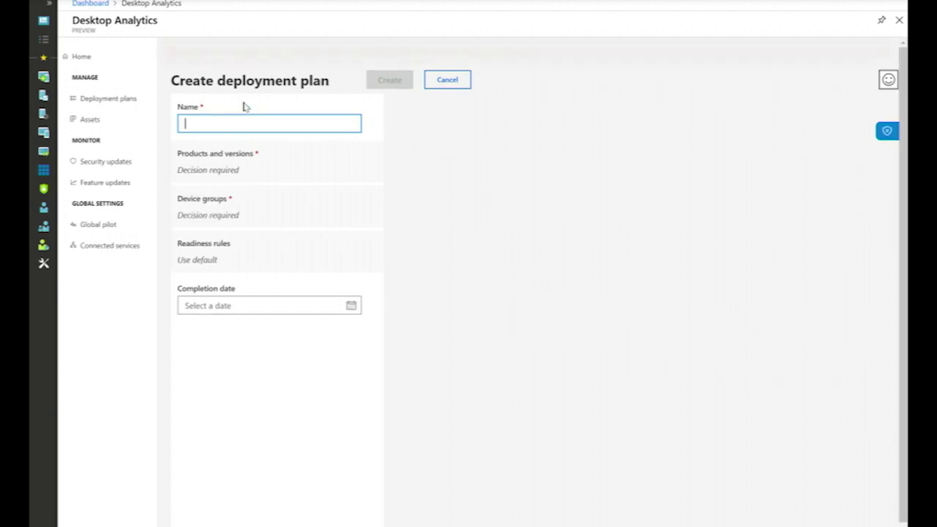
pyautogui.write('Finance Department')
pyautogui.press('Tab')
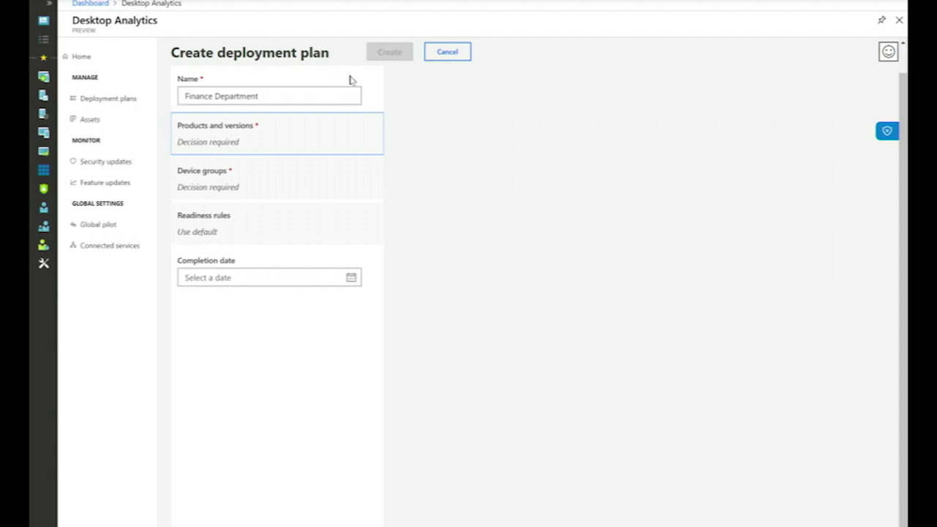
pyautogui.click(282, 142)
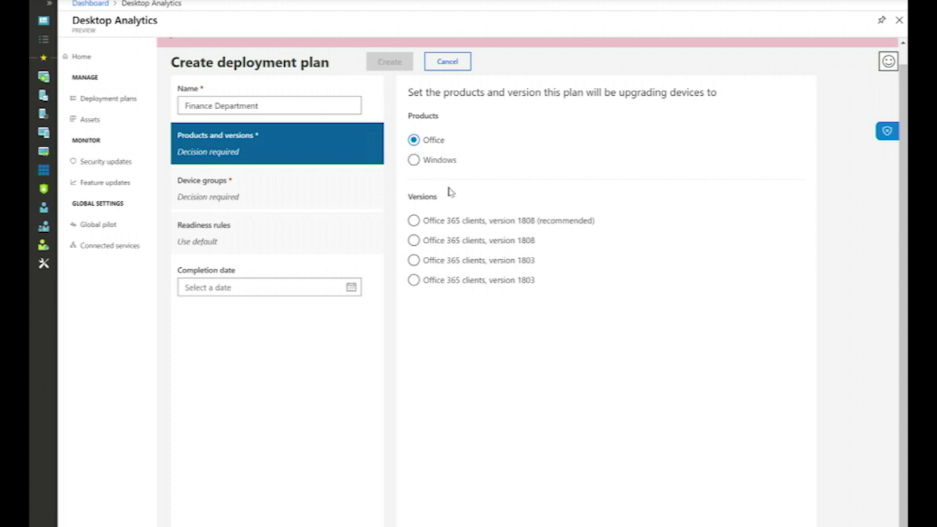
pyautogui.click(414, 221)
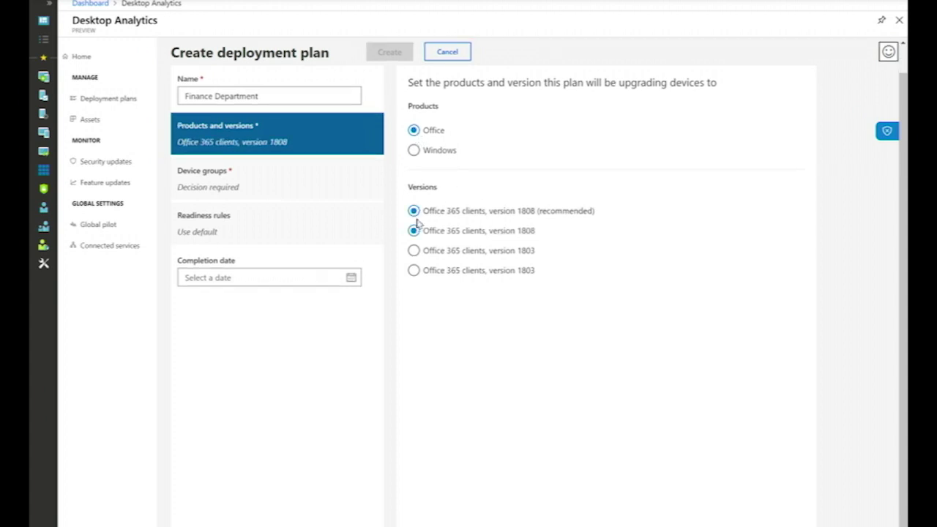
# Step: Assign the Log Analytics device groups 1000 PILOT DEVICES -A, the 10-device test group and BVT Group 1 to the plan
pyautogui.click(260, 175)
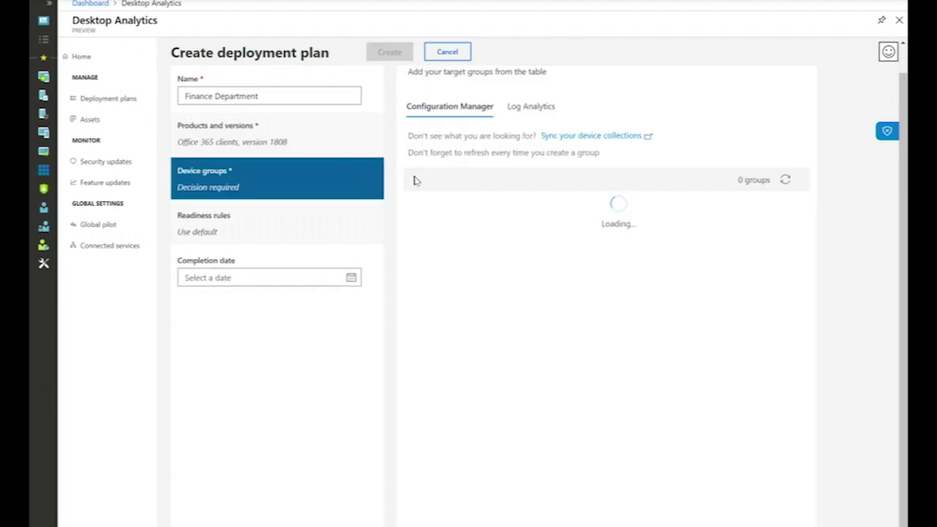
pyautogui.click(520, 113)
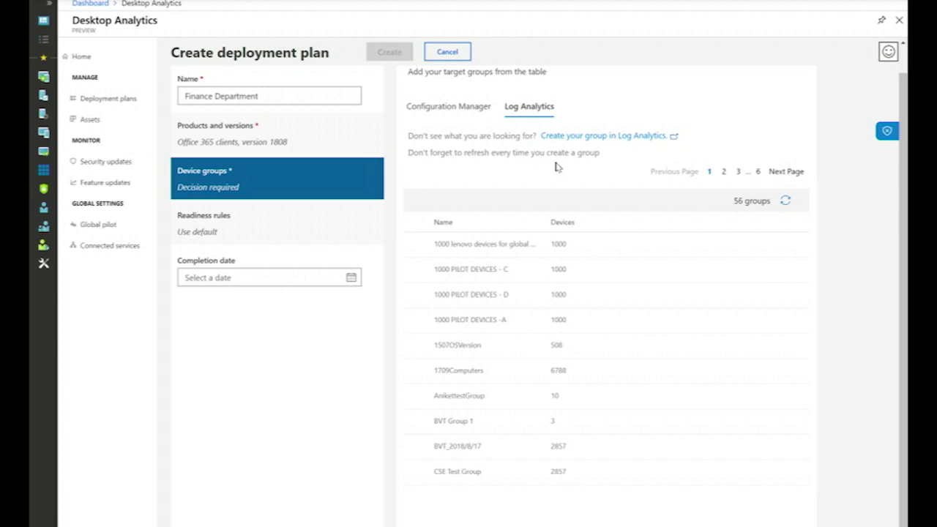
pyautogui.click(415, 320)
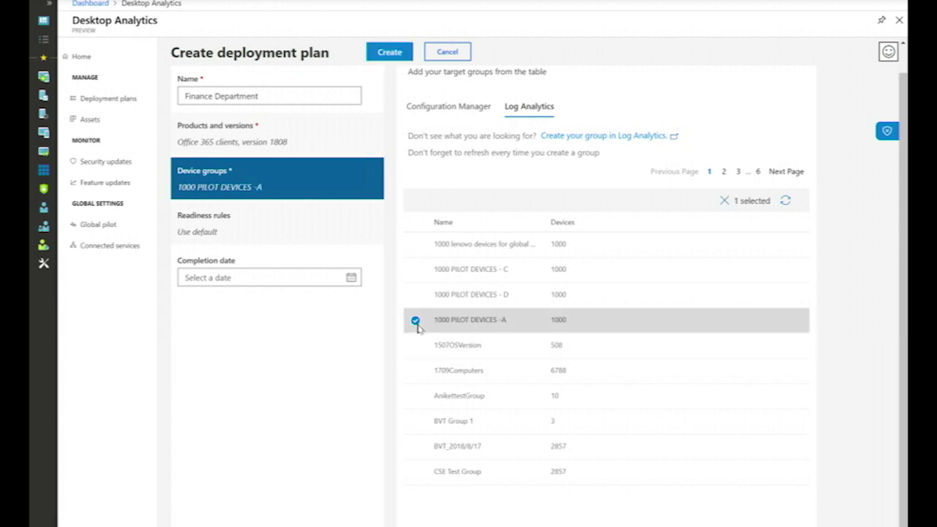
pyautogui.click(415, 396)
pyautogui.click(415, 421)
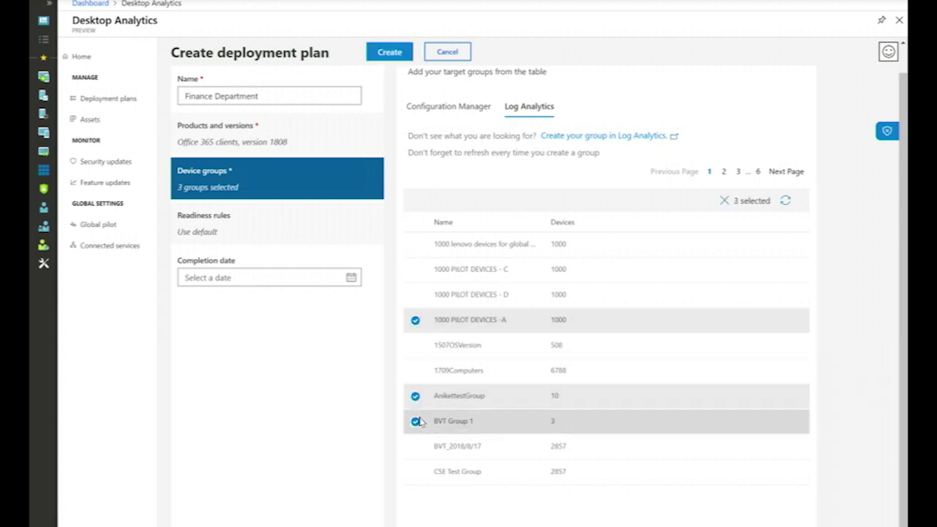
# Step: In the Office Applications readiness rules, toggle leaving deprecated apps installed on and back off, and set the add-in low install threshold to 2%
pyautogui.click(296, 235)
pyautogui.click(476, 154)
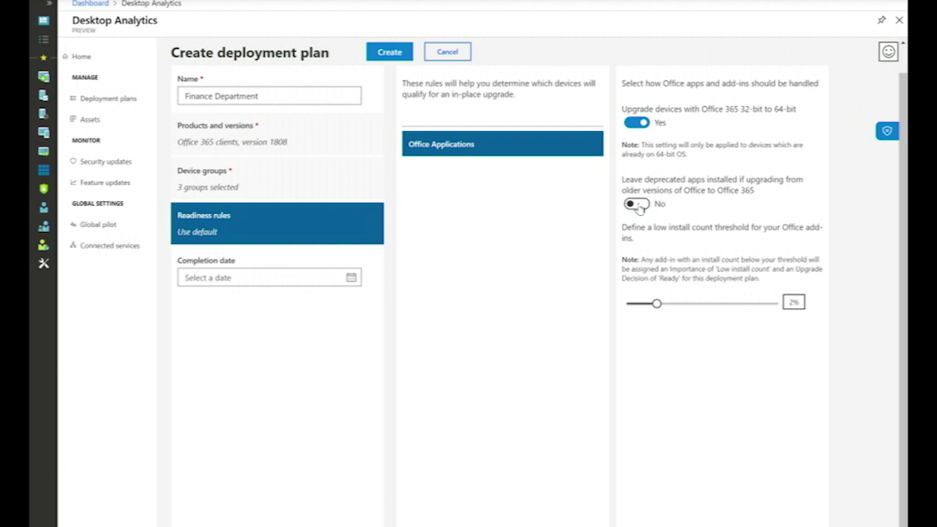
pyautogui.click(638, 207)
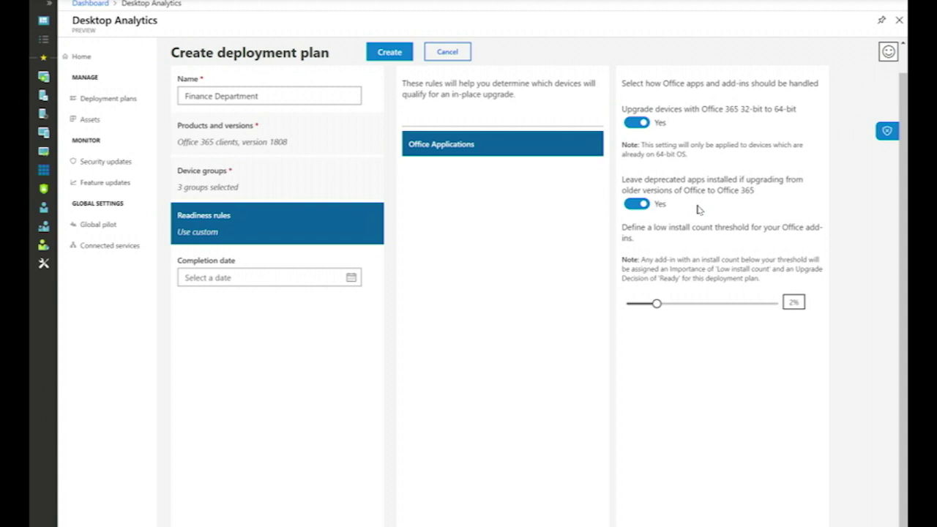
pyautogui.click(644, 205)
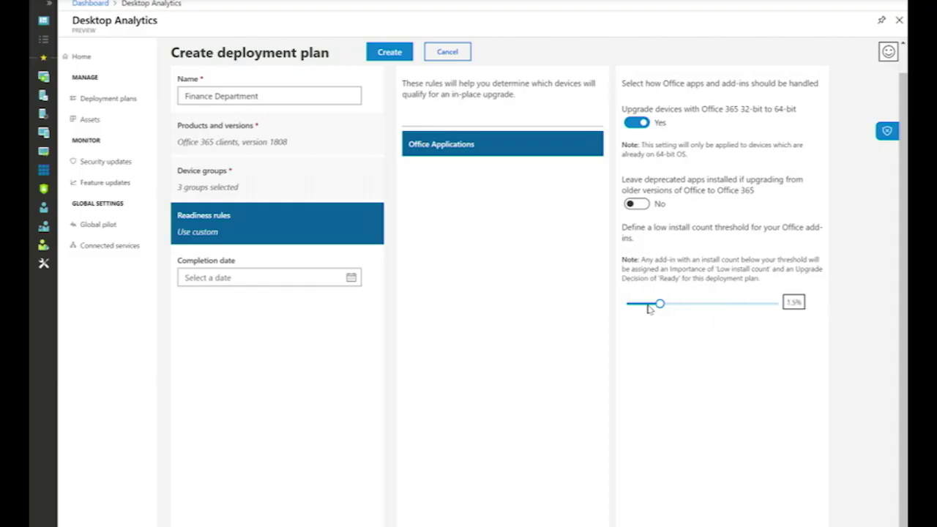
pyautogui.moveTo(659, 306)
pyautogui.mouseDown()
pyautogui.moveTo(704, 318)
pyautogui.moveTo(658, 314)
pyautogui.mouseUp()
# Step: Set the plan's completion date to July 31, 2019, and cancel the creation of the deployment plan
pyautogui.click(351, 281)
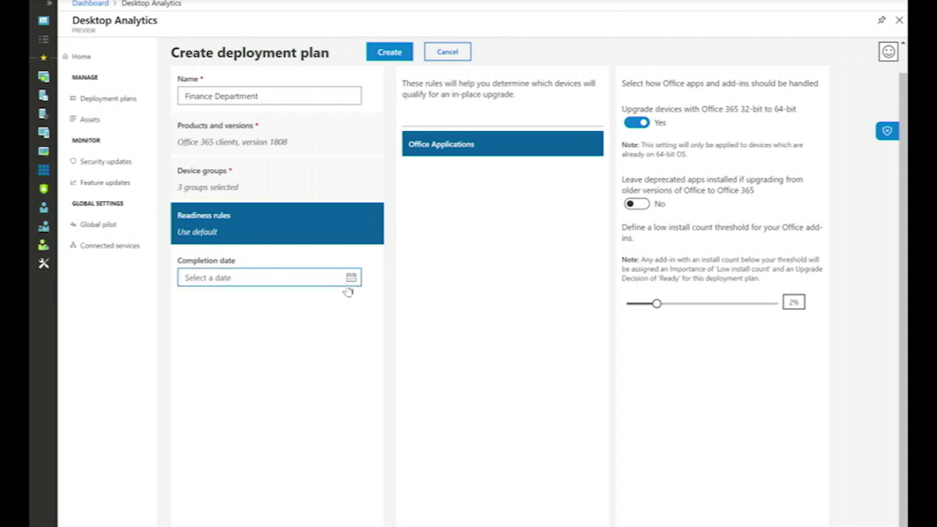
pyautogui.click(292, 303)
pyautogui.click(292, 303)
pyautogui.click(292, 303)
pyautogui.click(292, 302)
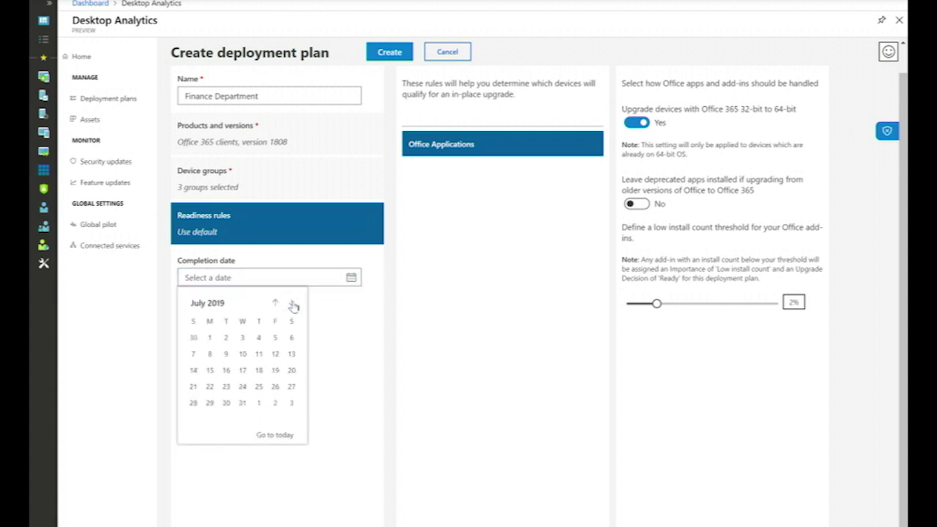
pyautogui.click(243, 401)
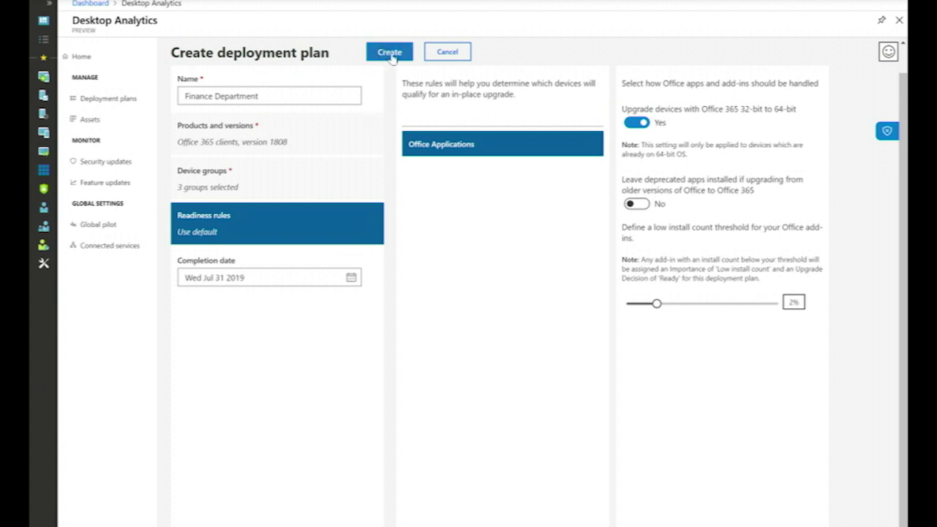
pyautogui.click(462, 52)
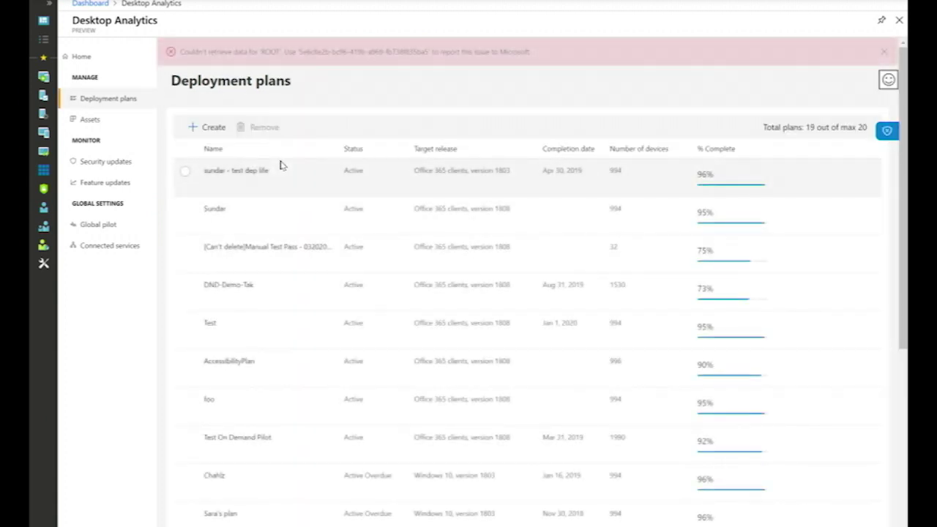
# Step: Open the North America Deployment plan and examine its deployment progress, end of support, target completion and deployment steps
pyautogui.scroll(-5, 286, 188)
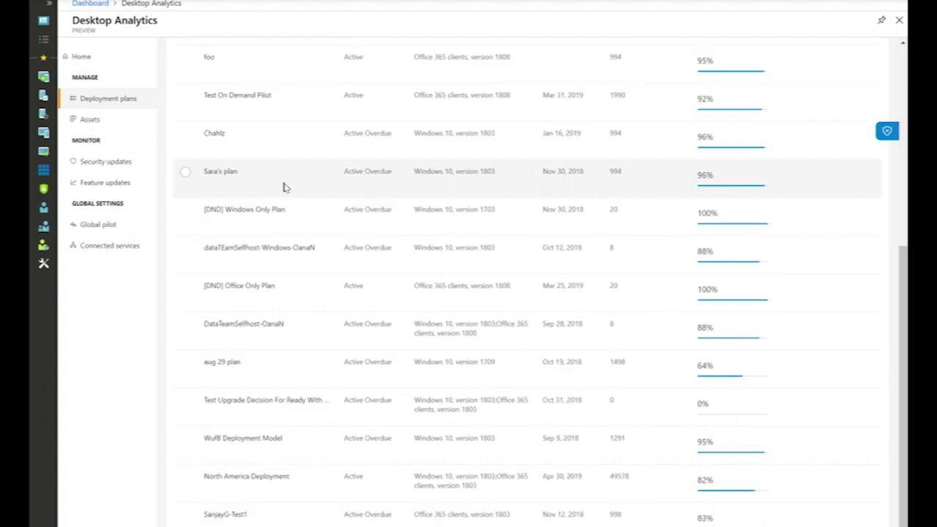
pyautogui.click(275, 477)
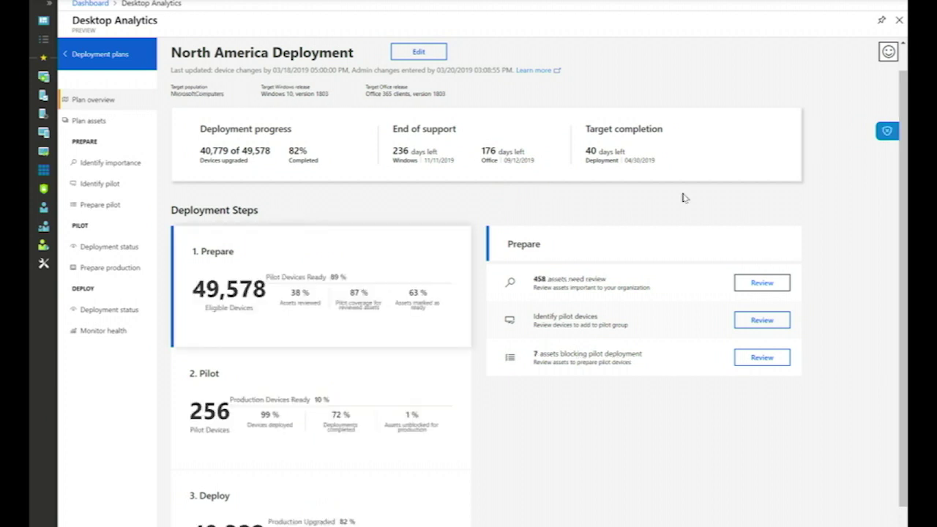
pyautogui.scroll(-1, 807, 243)
pyautogui.scroll(-1, 807, 244)
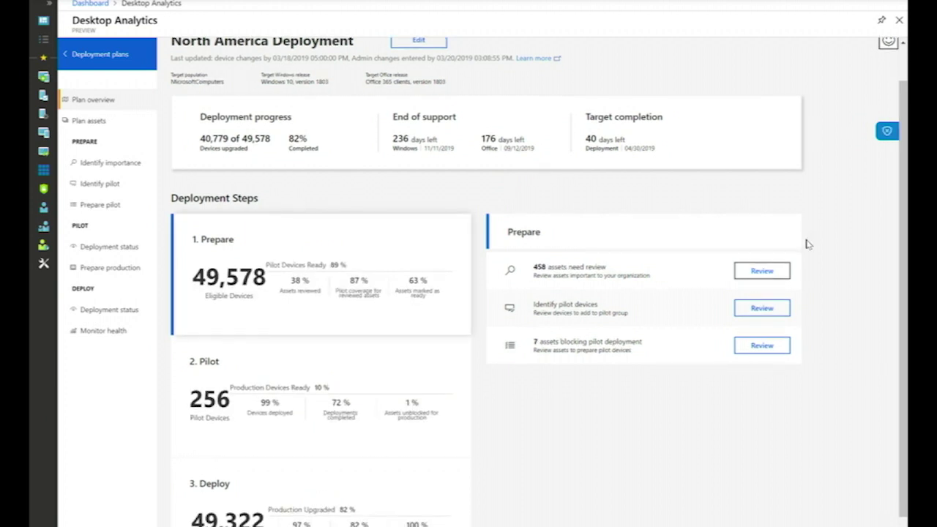
pyautogui.scroll(-1, 807, 244)
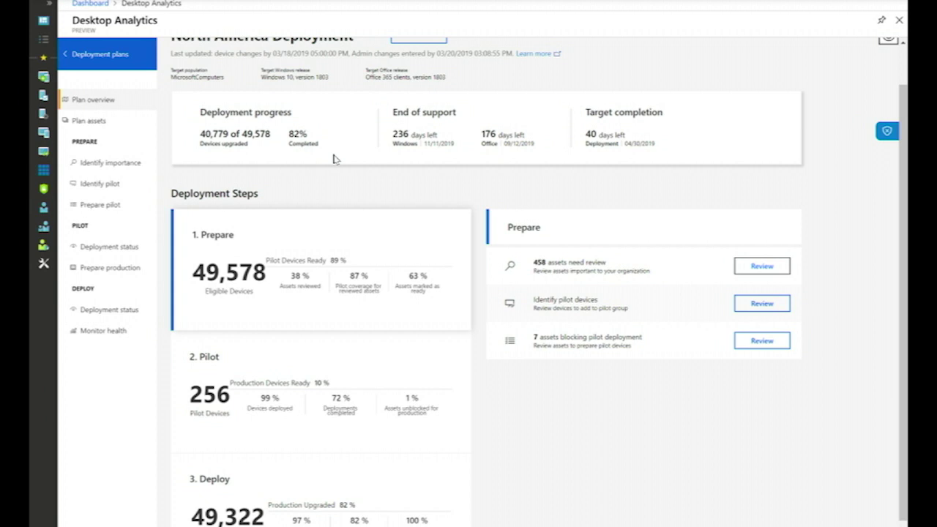
pyautogui.moveTo(247, 134); pyautogui.dragTo(279, 142)
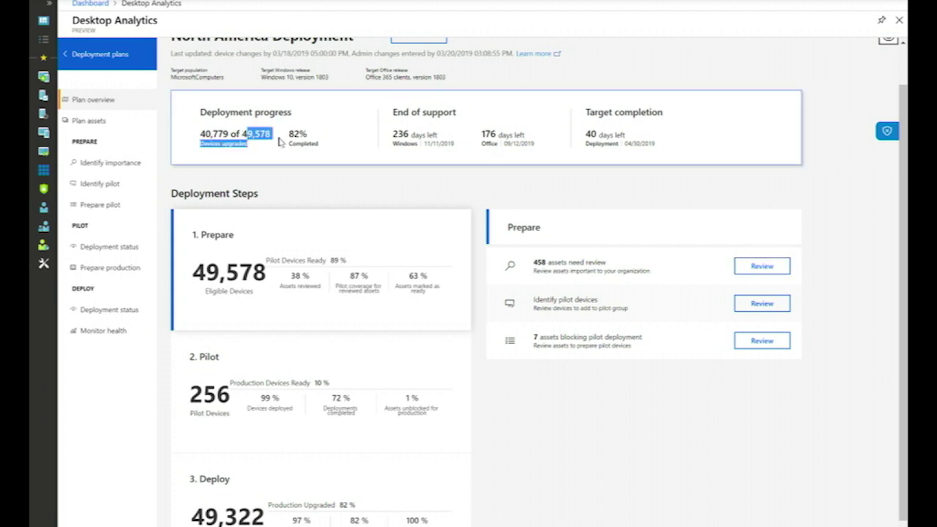
pyautogui.click(203, 134)
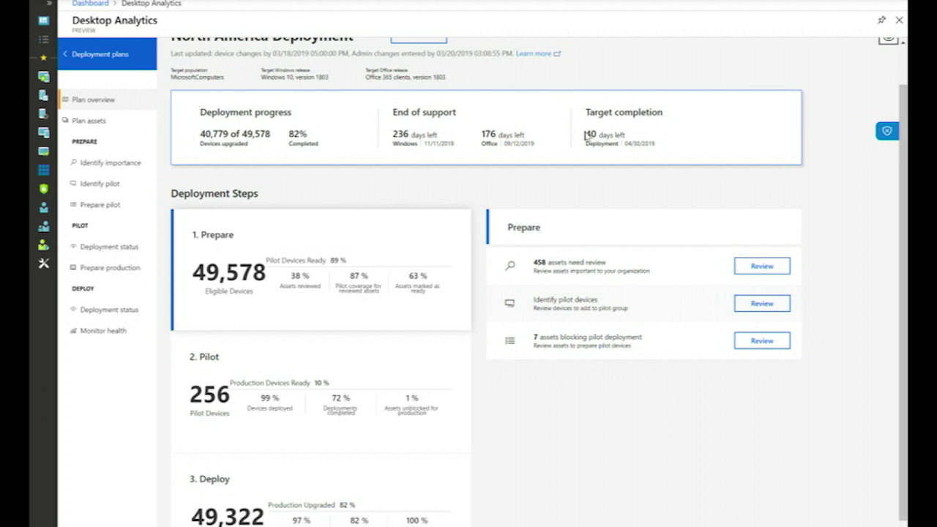
pyautogui.moveTo(586, 135); pyautogui.dragTo(627, 141)
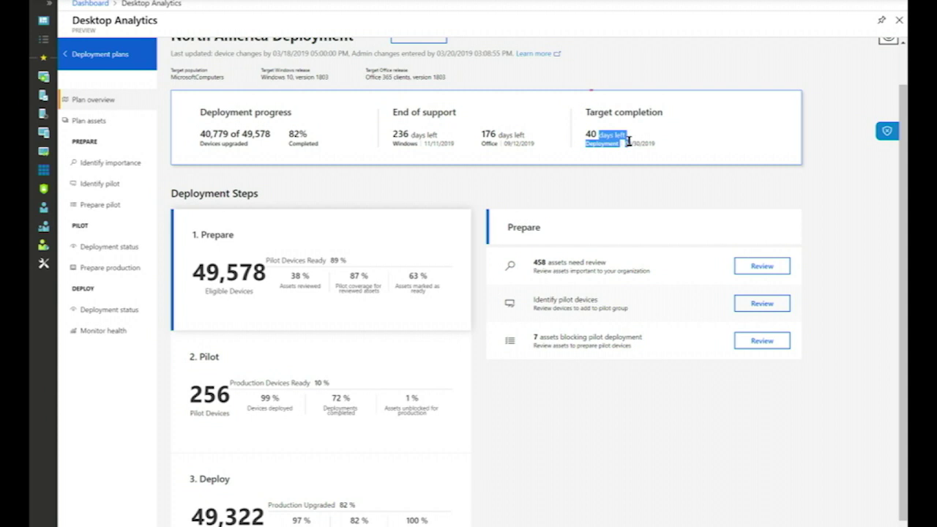
pyautogui.click(333, 145)
pyautogui.scroll(-1, 402, 146)
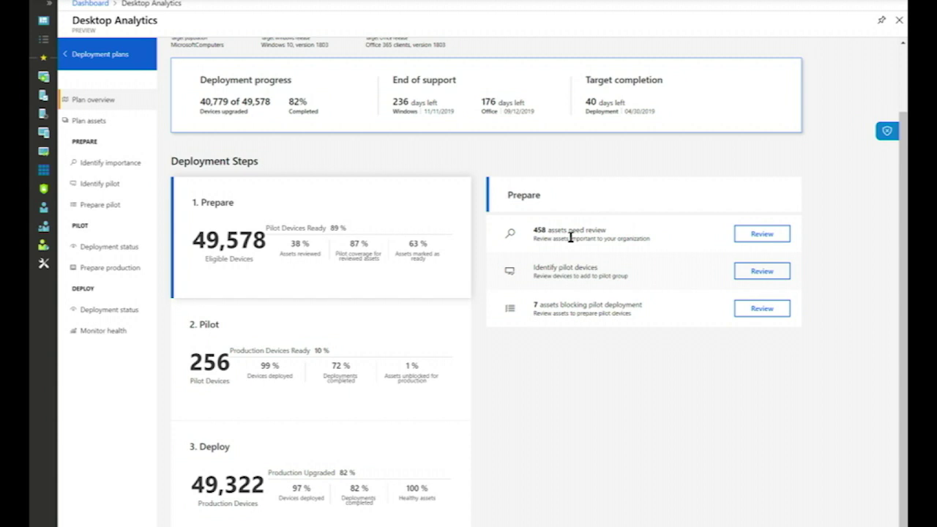
# Step: Review the assets needing review in the Prepare stage, examining the noteworthy apps summary and the app table
pyautogui.click(763, 236)
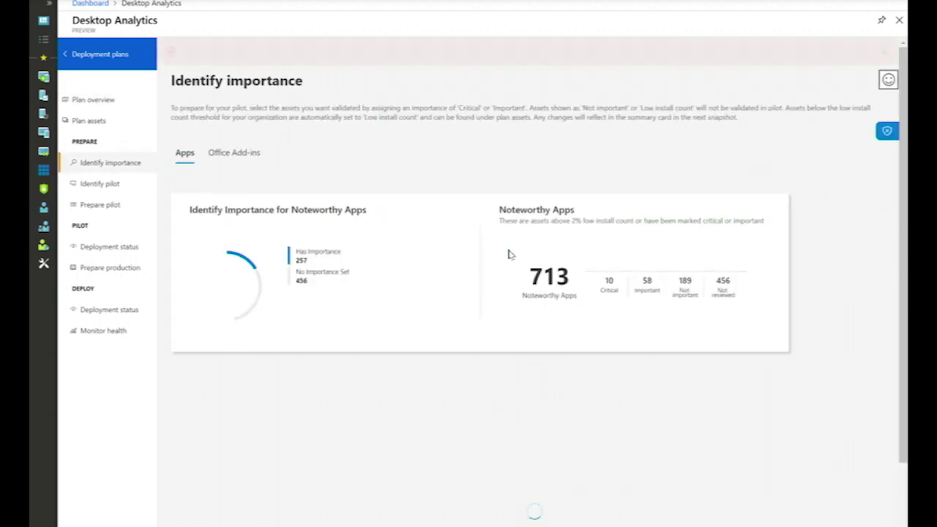
pyautogui.scroll(-1, 508, 252)
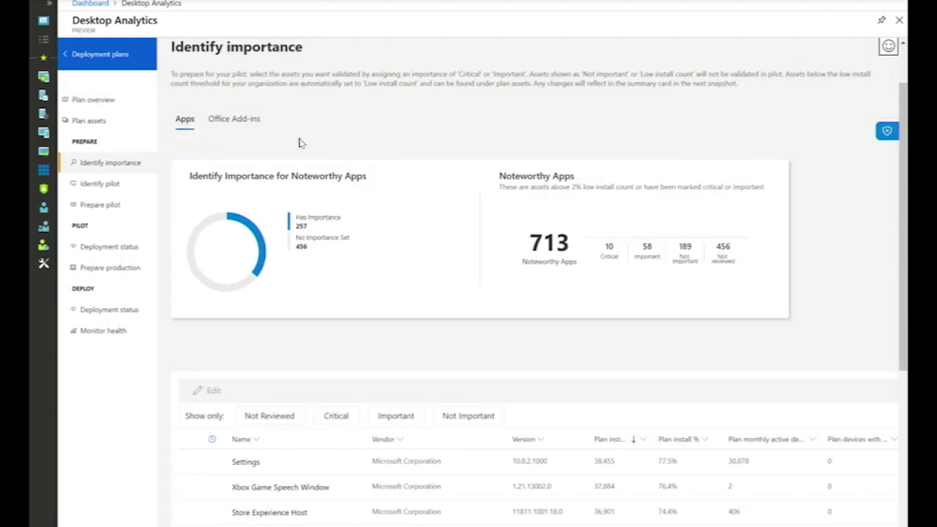
pyautogui.scroll(-2, 253, 128)
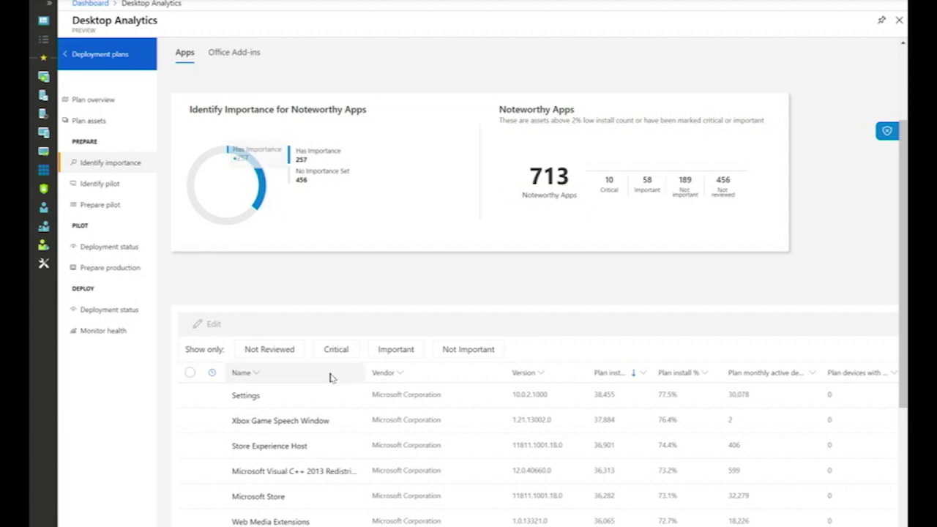
# Step: Open the Xbox Game Speech Window app details, review its upgrade decision, importance and compatibility risk factors, and close them
pyautogui.scroll(-1, 329, 376)
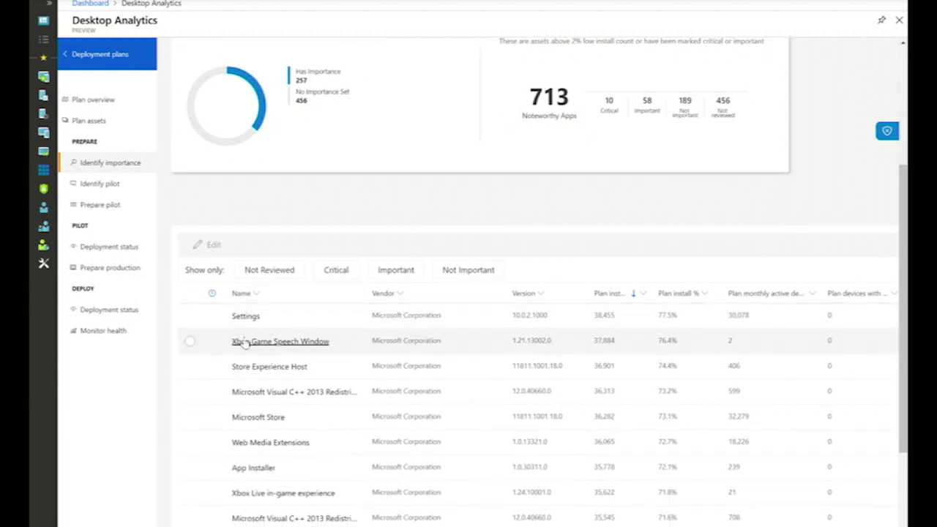
pyautogui.click(245, 343)
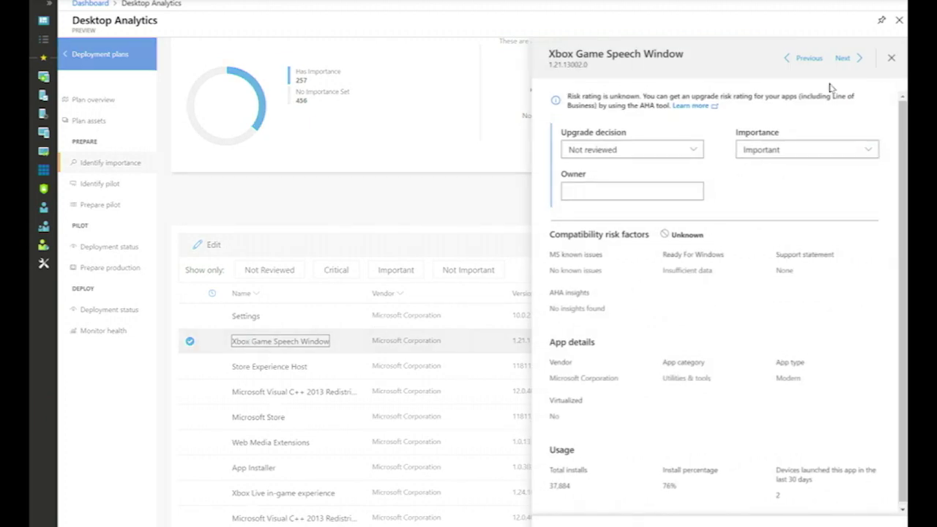
pyautogui.click(890, 58)
# Step: Add Store Experience Host and the first Microsoft Visual C++ 2013 Redistributable to the app selection, and deselect both again
pyautogui.click(189, 366)
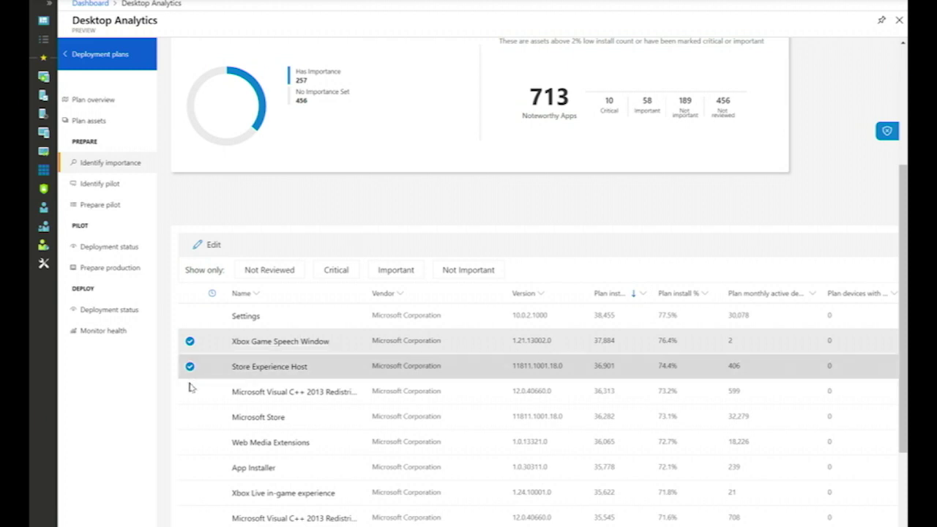
pyautogui.click(189, 392)
pyautogui.click(189, 366)
pyautogui.click(190, 392)
# Step: Reopen the Xbox Game Speech Window details and show the available importance ratings
pyautogui.click(284, 341)
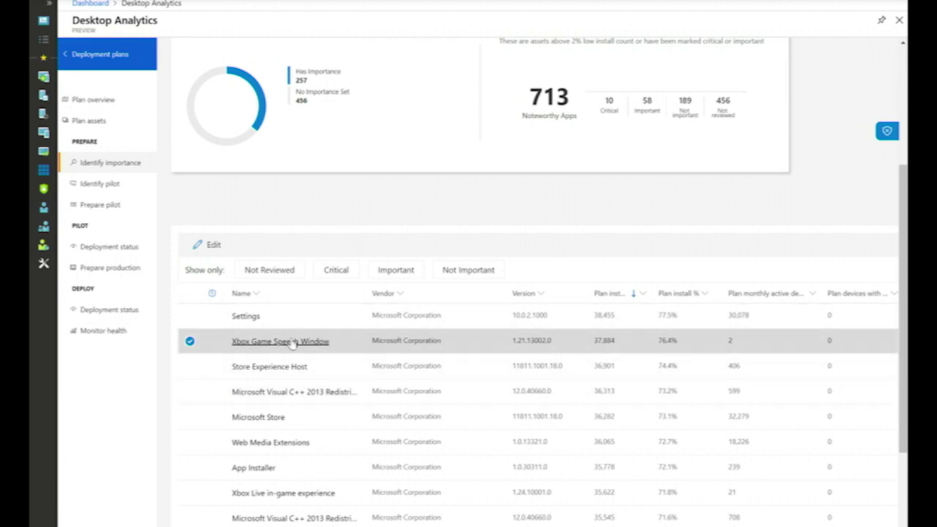
pyautogui.click(767, 149)
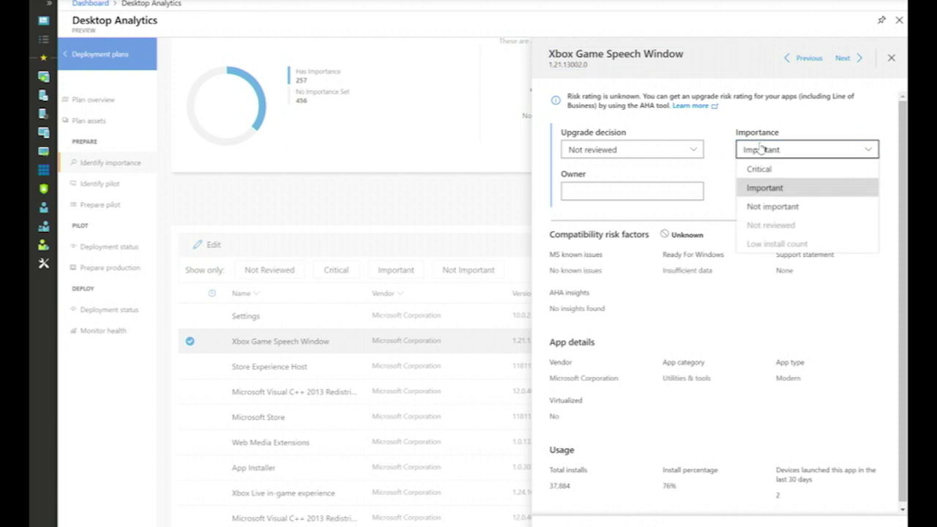
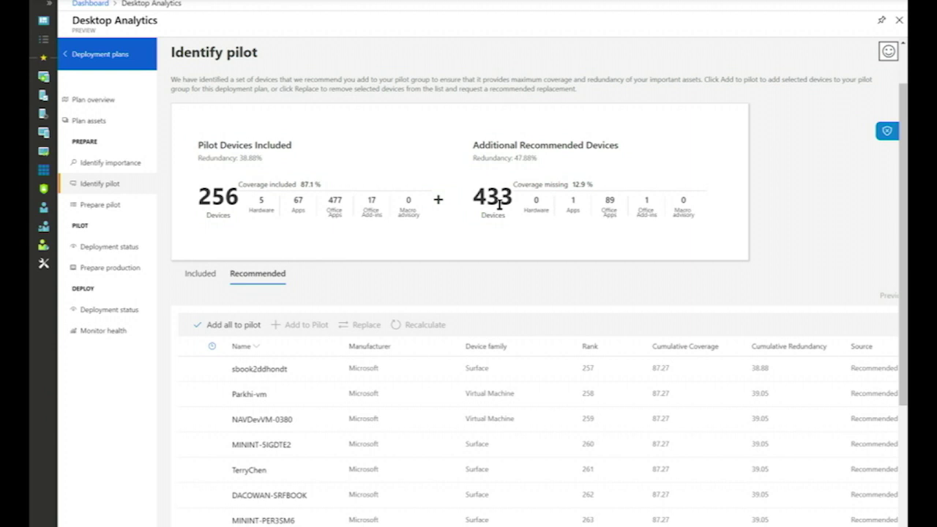
# Step: Examine the recommended pilot devices, inspect the apps on the Surface device ranked 257, and close and deselect it
pyautogui.moveTo(472, 156); pyautogui.dragTo(546, 163)
pyautogui.scroll(-3, 429, 263)
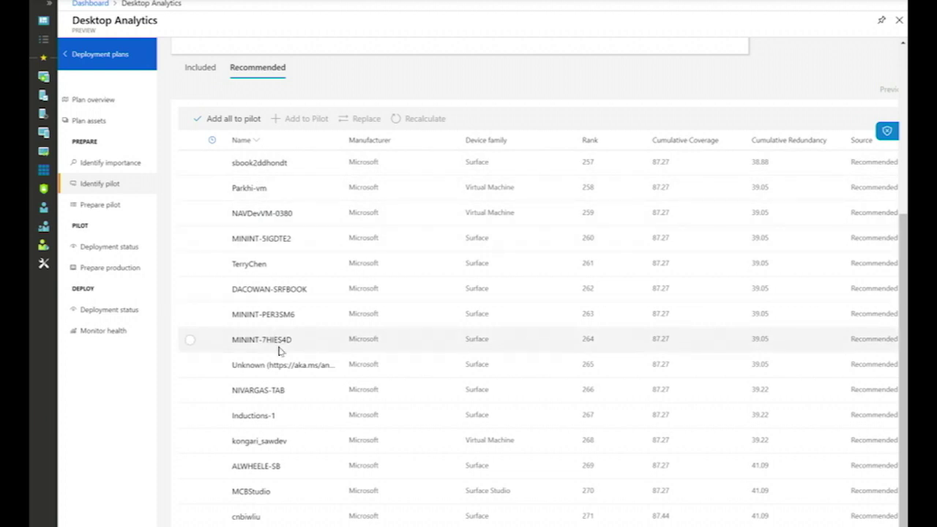
pyautogui.scroll(1, 271, 314)
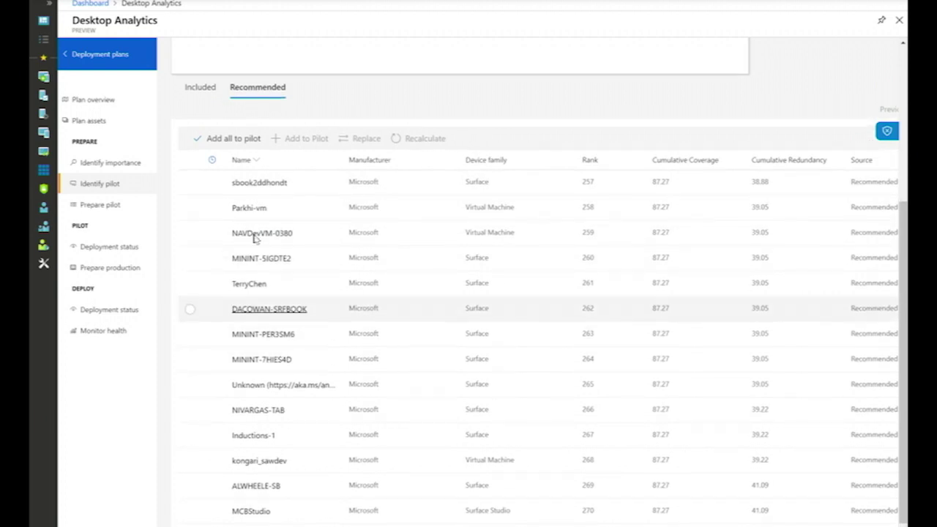
pyautogui.click(259, 183)
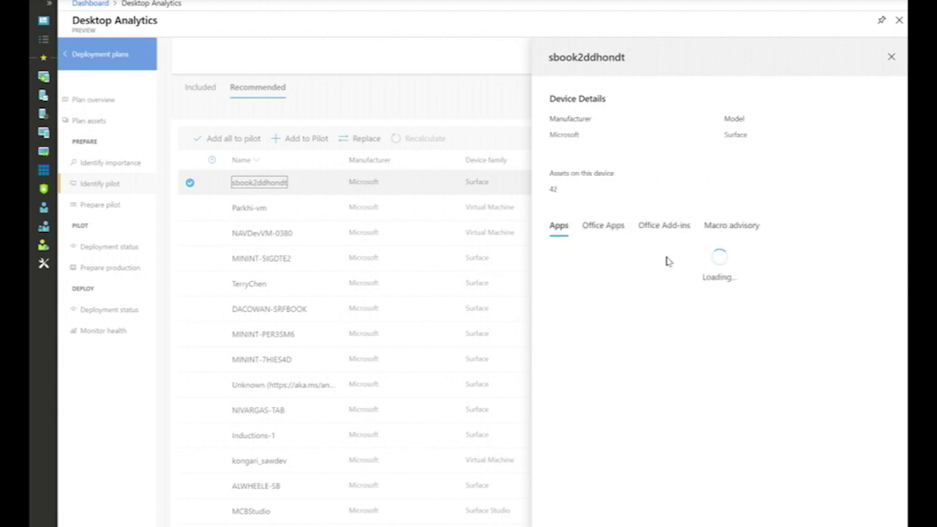
pyautogui.scroll(-1, 676, 395)
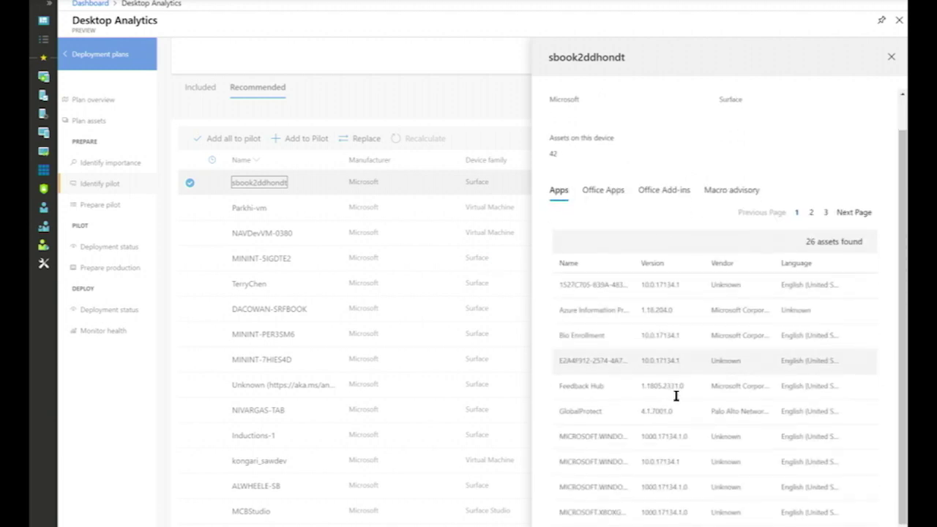
pyautogui.scroll(1, 676, 395)
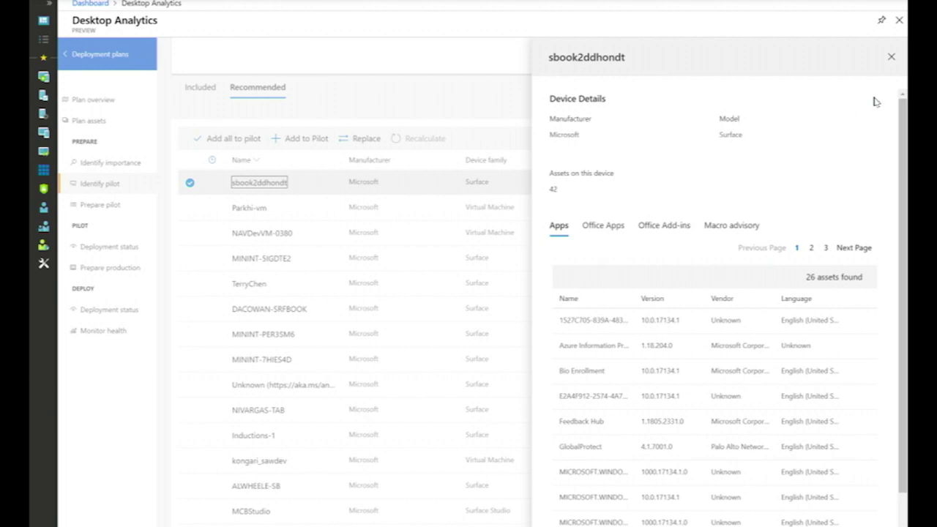
pyautogui.click(890, 58)
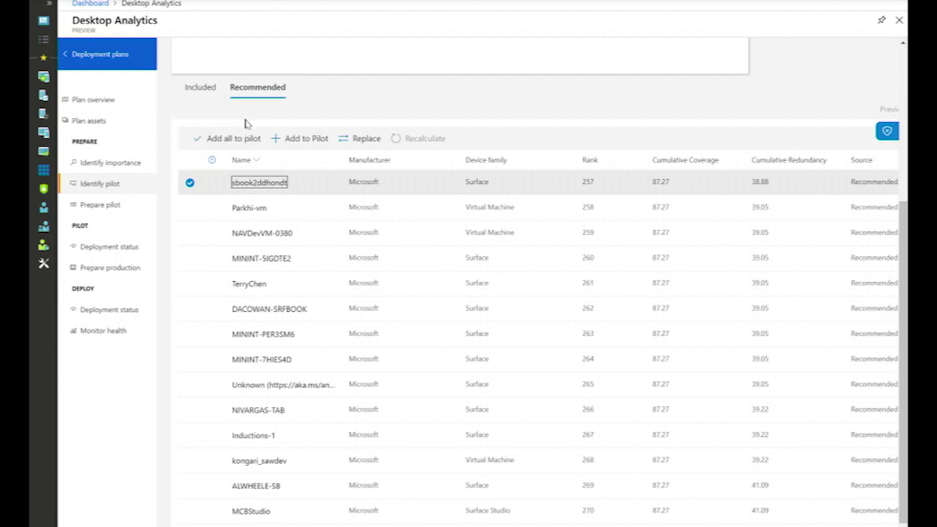
pyautogui.click(190, 182)
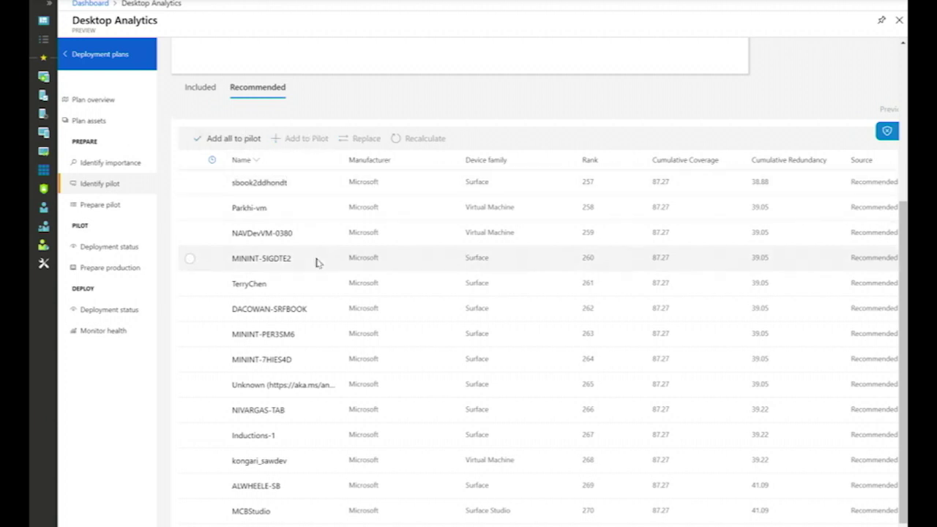
# Step: Select the recommended Surface device ranked 264 to make the add and replace options available, and deselect it again
pyautogui.scroll(-1, 316, 262)
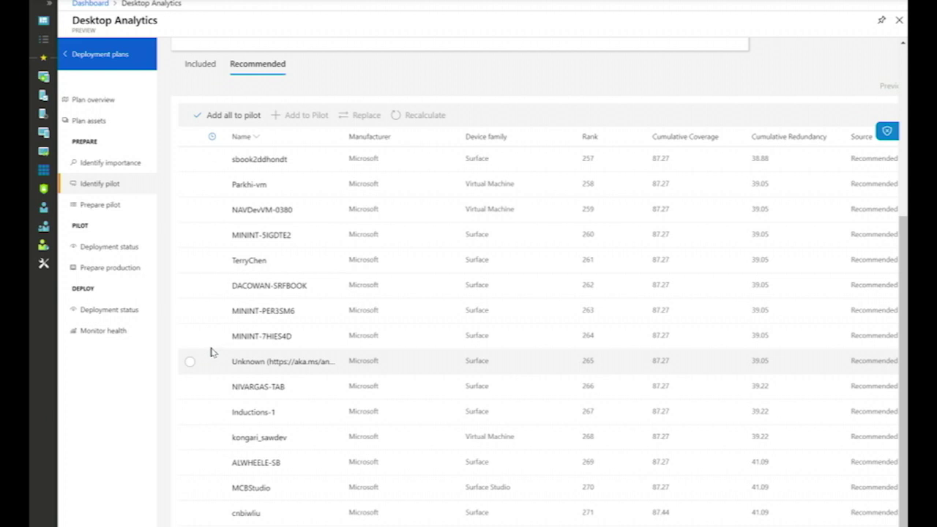
pyautogui.click(189, 336)
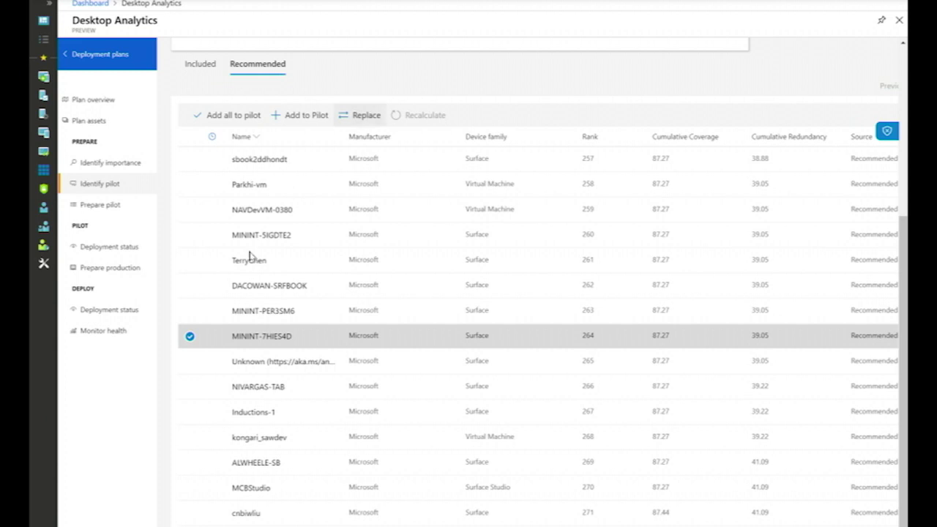
pyautogui.click(190, 336)
# Step: Return to the plan overview and open the review of assets blocking pilot deployment
pyautogui.scroll(3, 180, 195)
pyautogui.click(99, 102)
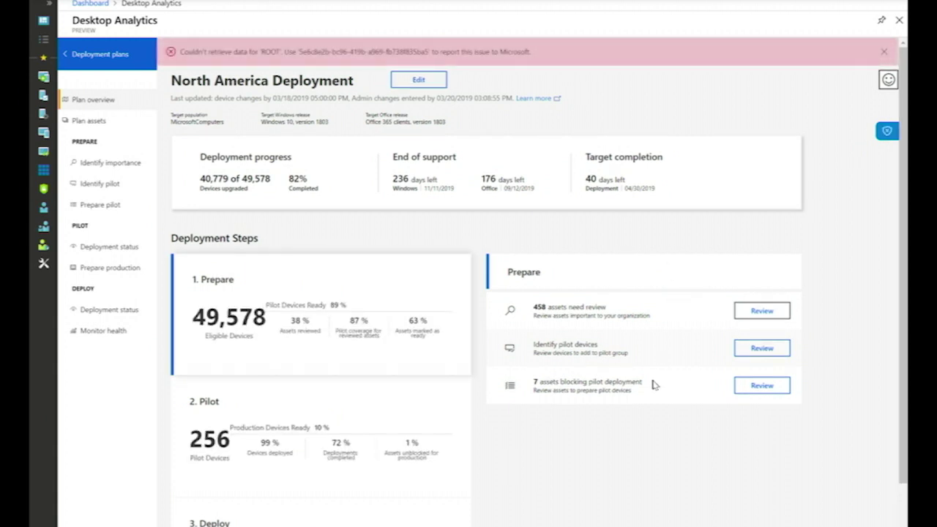
pyautogui.click(758, 387)
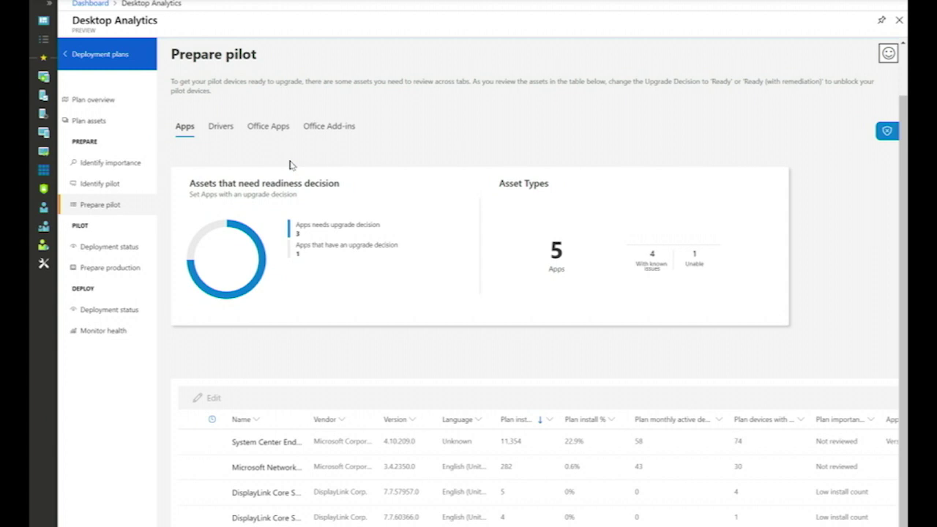
# Step: Open System Center Endpoint Protection and set its upgrade decision to Ready, then change it to Ready (with remediation)
pyautogui.click(247, 443)
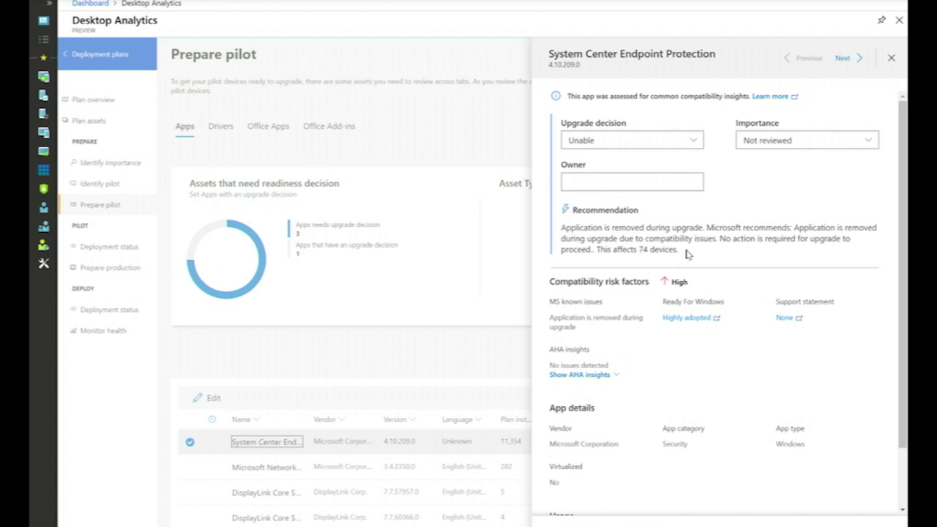
pyautogui.click(608, 145)
pyautogui.click(621, 181)
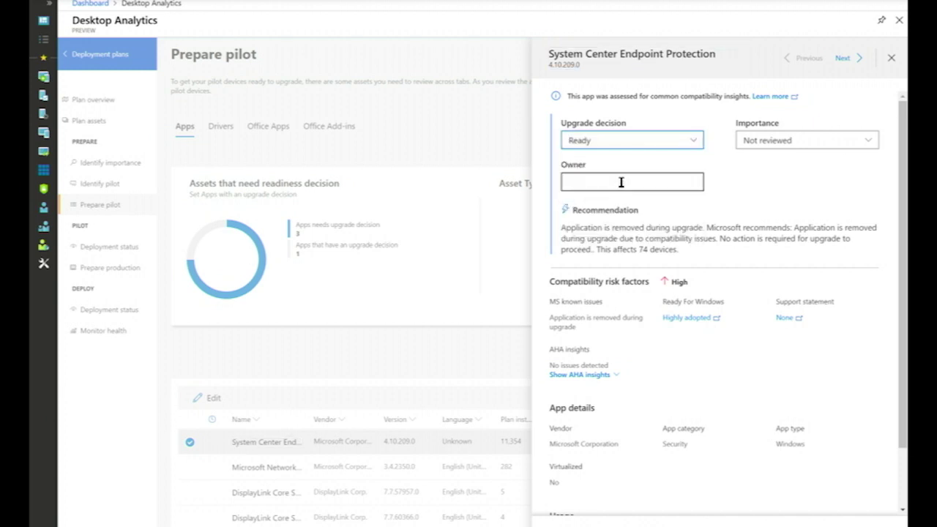
pyautogui.click(655, 142)
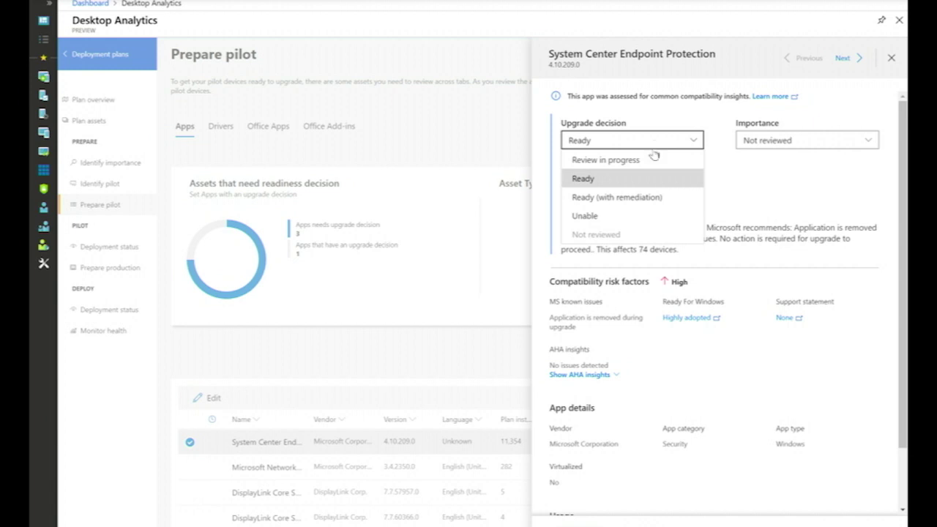
pyautogui.click(630, 197)
# Step: Enter the remediation note "Reinstall after upgrade." and close the app details, discarding the unsaved changes
pyautogui.click(742, 298)
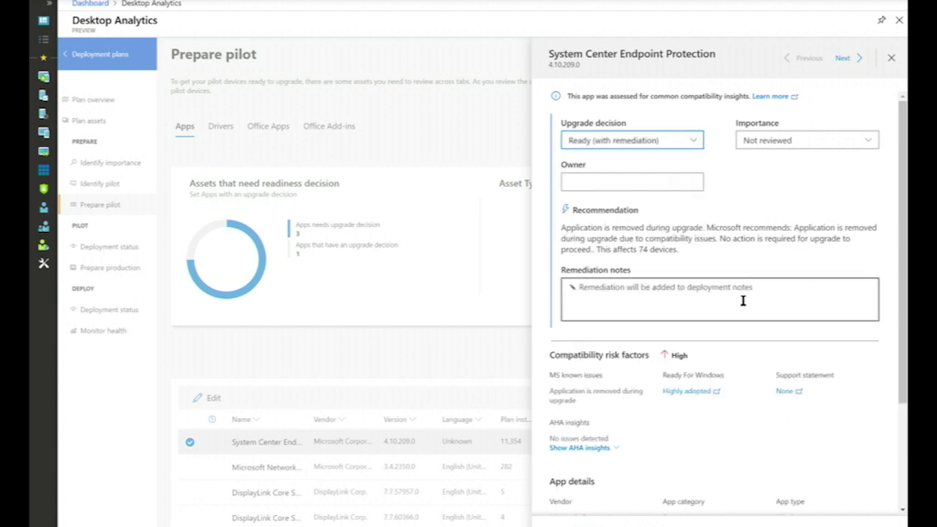
pyautogui.write('Reinstall after upg')
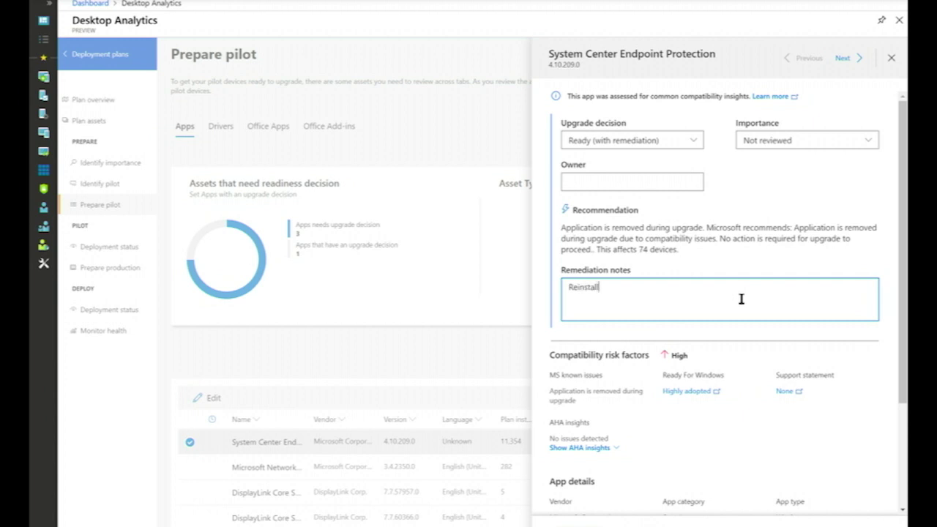
pyautogui.press('BackSpace')
pyautogui.press('BackSpace')
pyautogui.write('pgrade.')
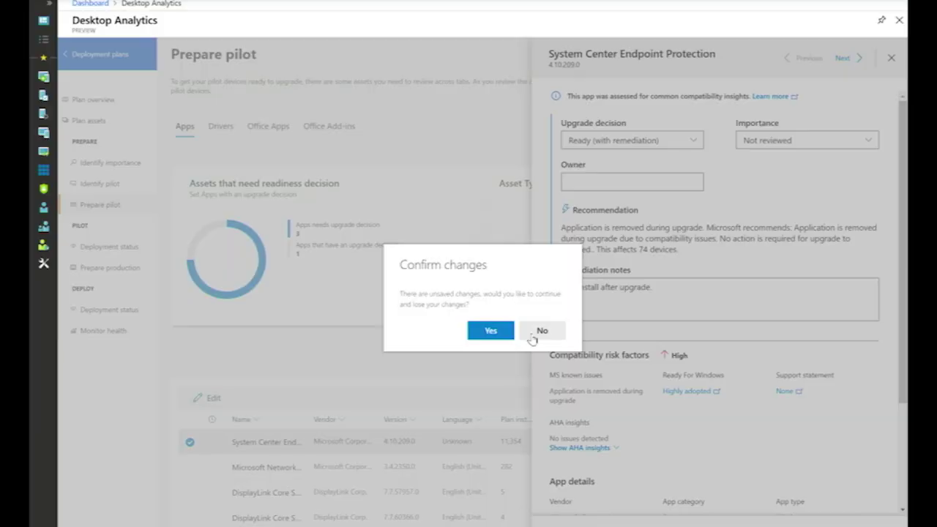
pyautogui.click(491, 331)
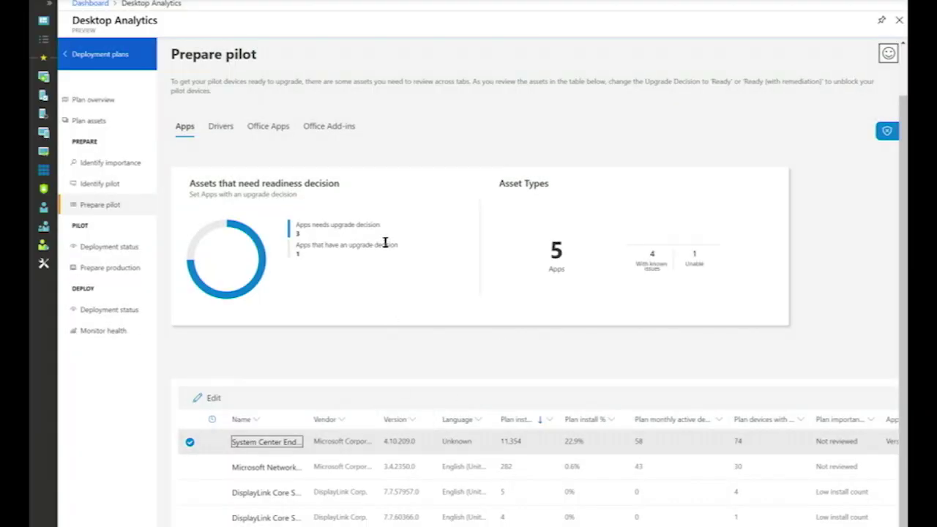
# Step: Return to the plan overview, show the Pilot stage tasks, and open the review of devices that failed to upgrade
pyautogui.click(133, 102)
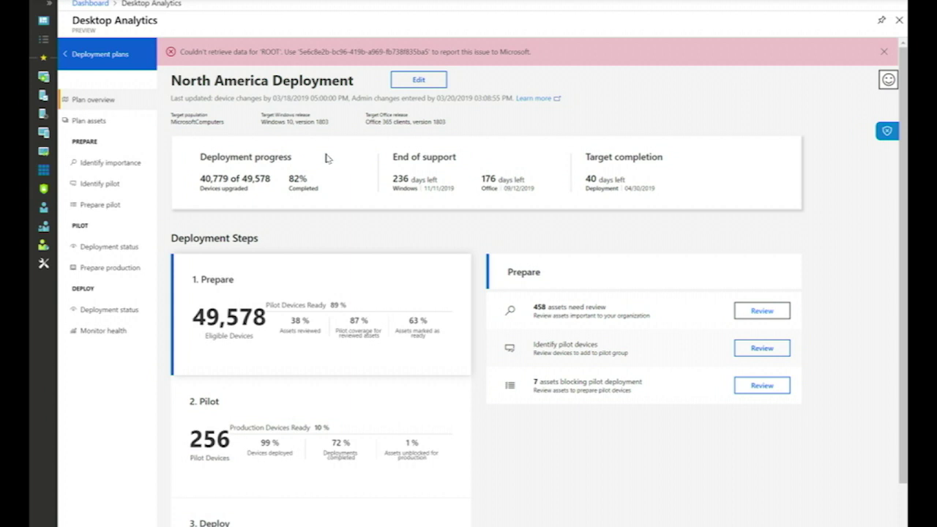
pyautogui.click(336, 409)
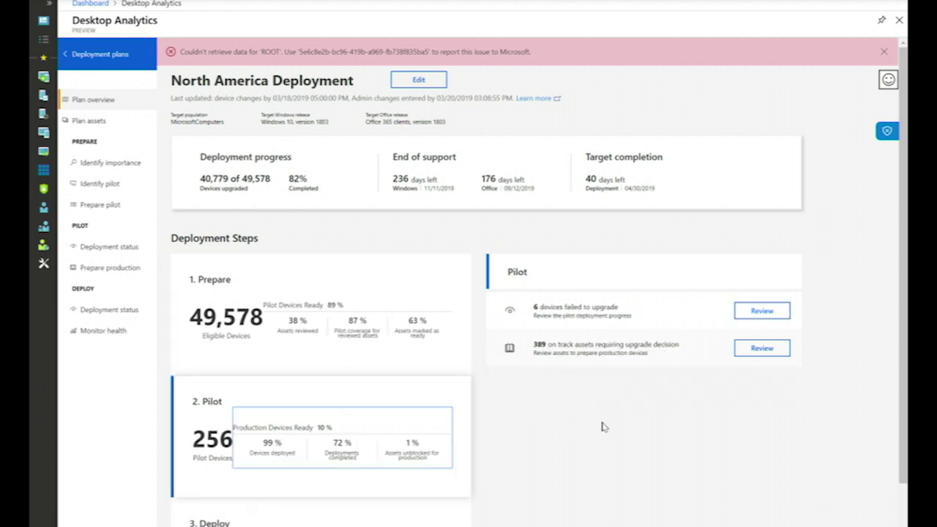
pyautogui.scroll(-1, 338, 402)
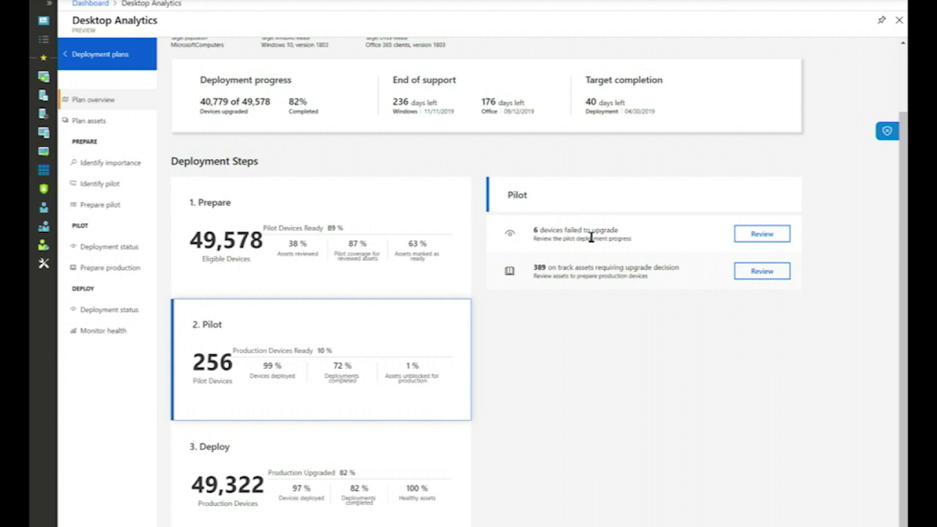
pyautogui.click(749, 237)
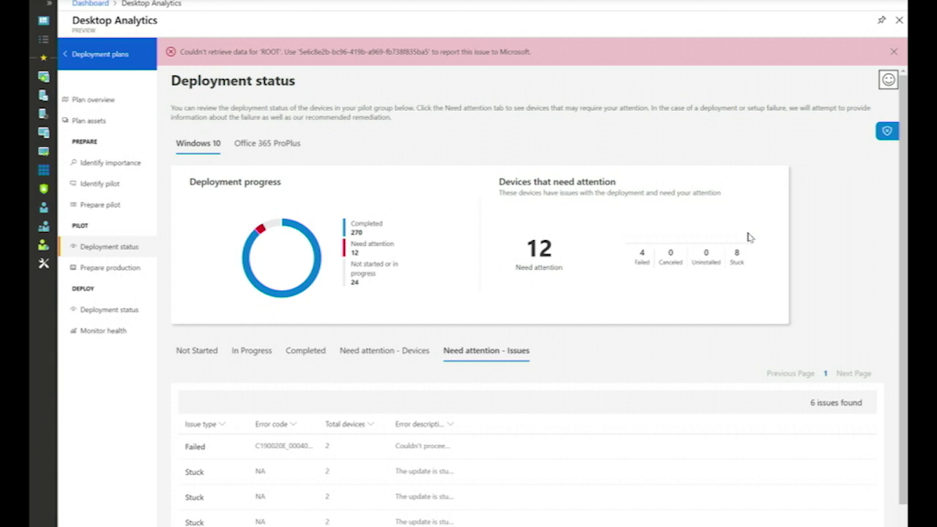
# Step: Examine the pilot's Windows 10 deployment progress and widen the Error description column in the issues table to read it
pyautogui.scroll(-1, 747, 236)
pyautogui.moveTo(370, 213); pyautogui.dragTo(360, 208)
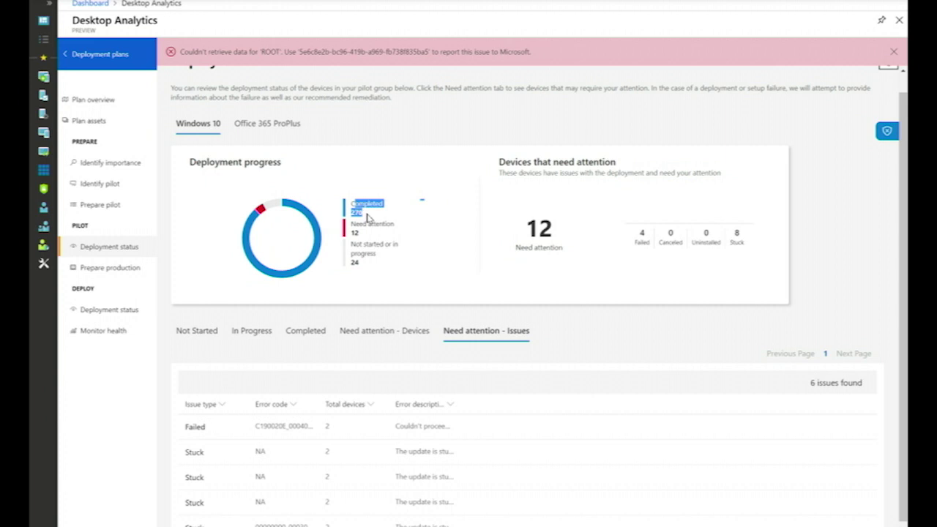
pyautogui.click(358, 233)
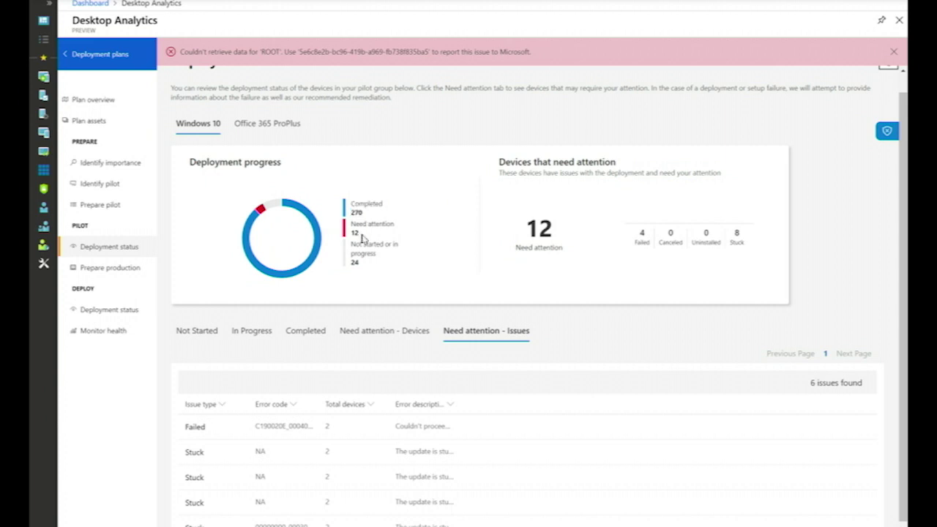
pyautogui.scroll(-1, 362, 239)
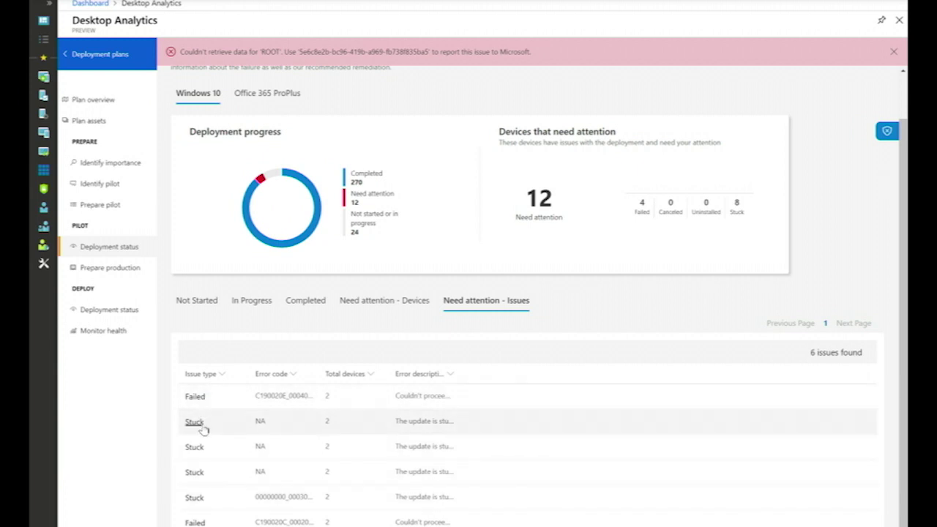
pyautogui.moveTo(456, 374); pyautogui.dragTo(833, 390)
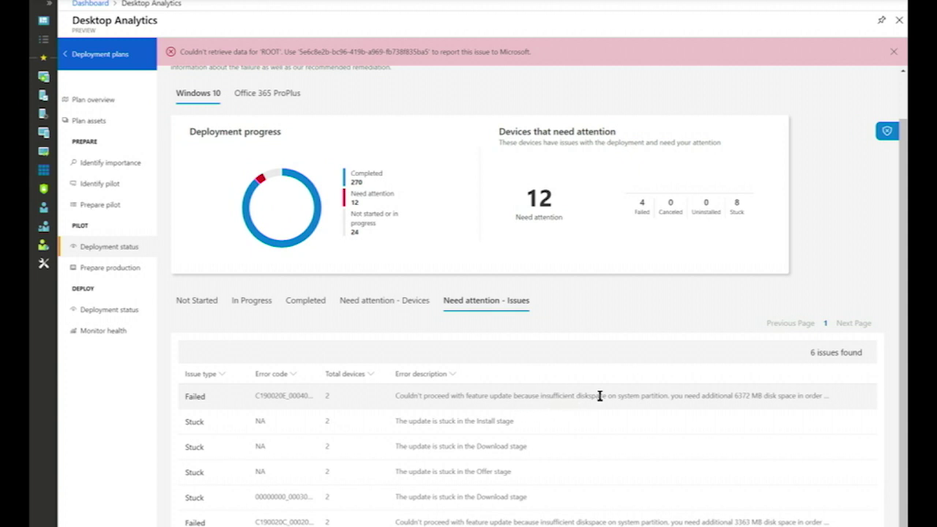
# Step: Inspect the first Failed issue's description and affected devices, close its details, and return to the plan overview
pyautogui.click(192, 397)
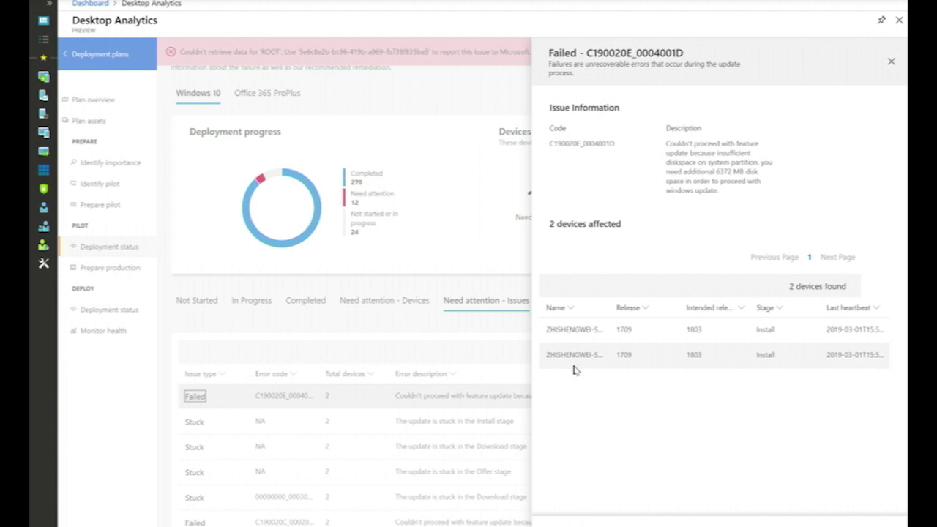
pyautogui.click(891, 62)
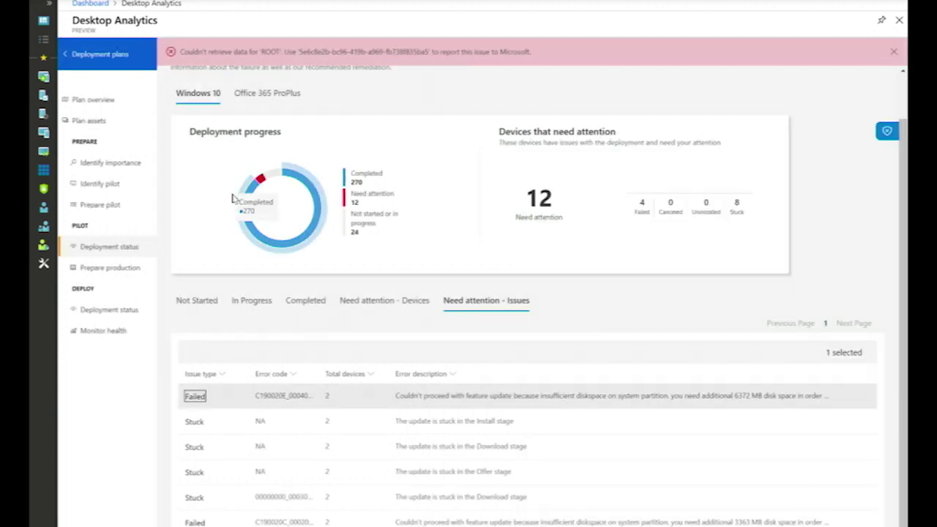
pyautogui.click(93, 99)
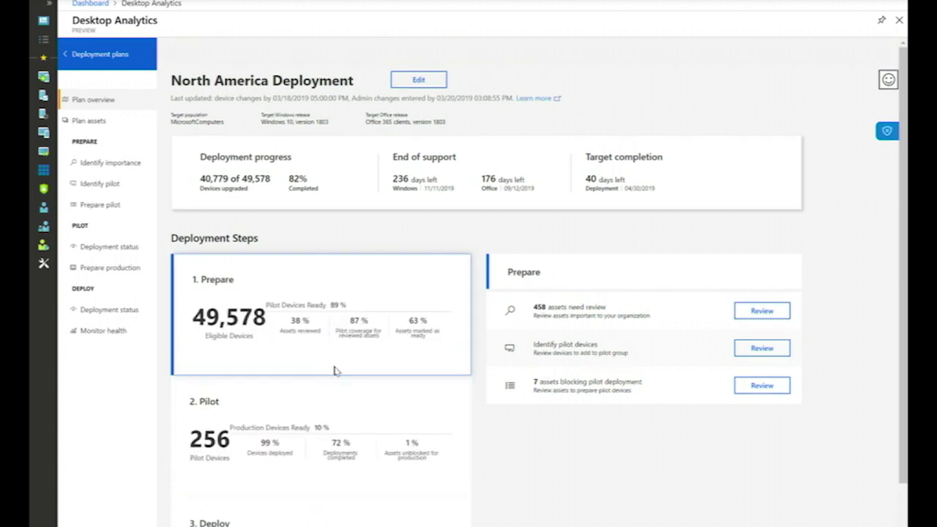
# Step: Show the Pilot stage tasks and open the review of on-track assets requiring an upgrade decision
pyautogui.click(433, 389)
pyautogui.scroll(-1, 658, 344)
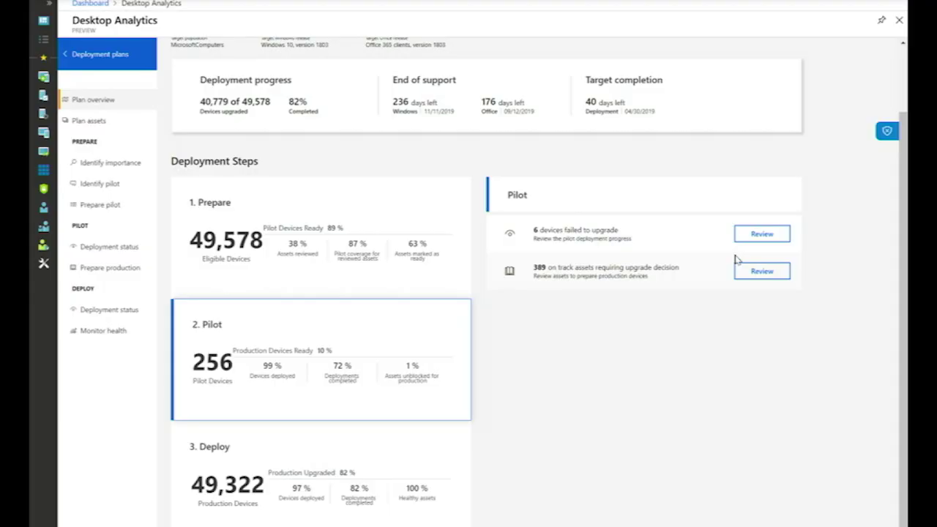
pyautogui.click(780, 273)
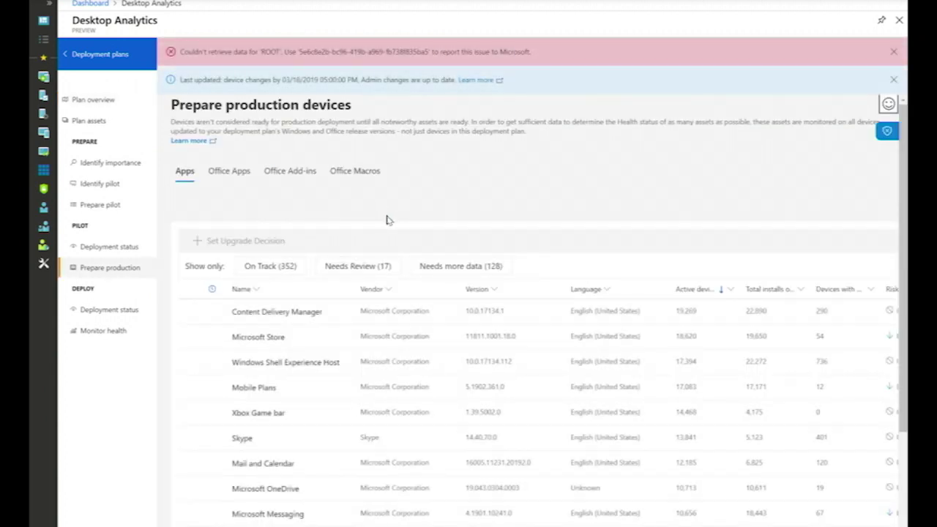
pyautogui.scroll(-1, 386, 218)
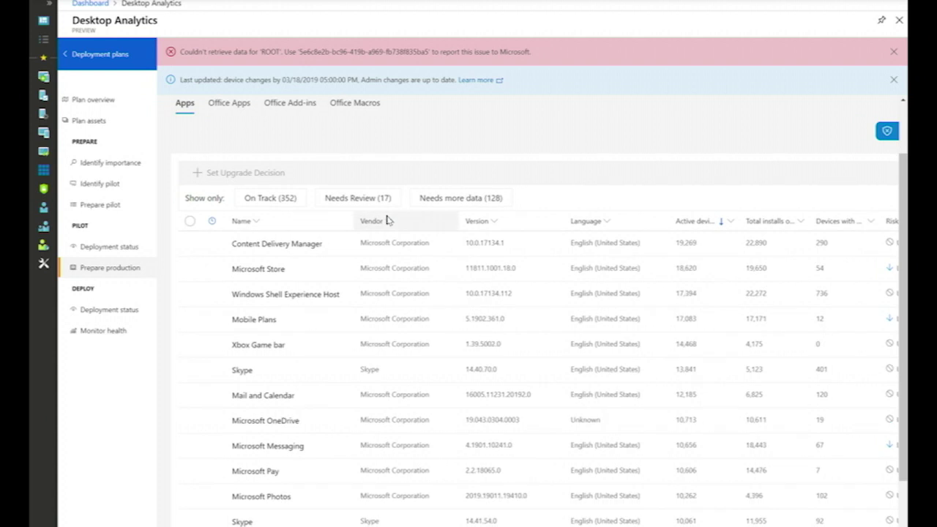
# Step: Filter the production apps to On Track and examine Microsoft Store's compatibility risk, health status factors and usage
pyautogui.click(270, 197)
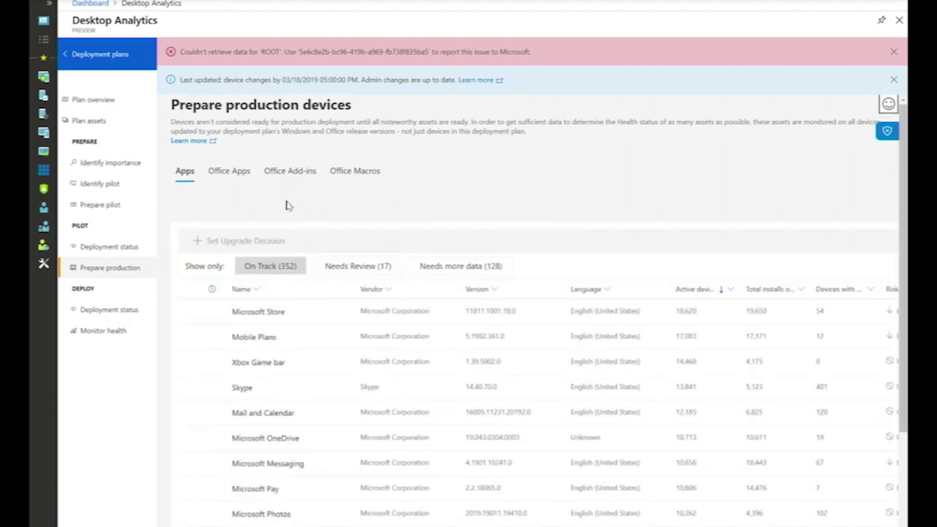
pyautogui.scroll(-1, 285, 206)
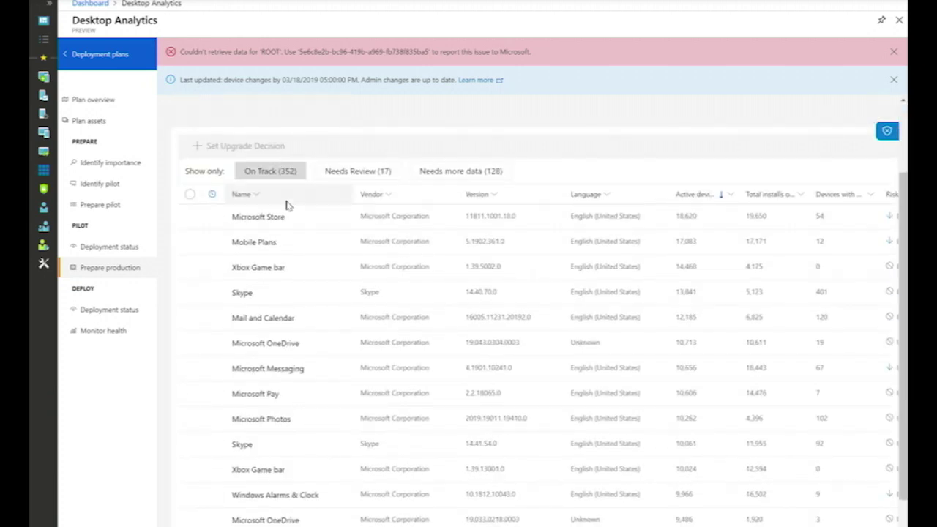
pyautogui.click(251, 224)
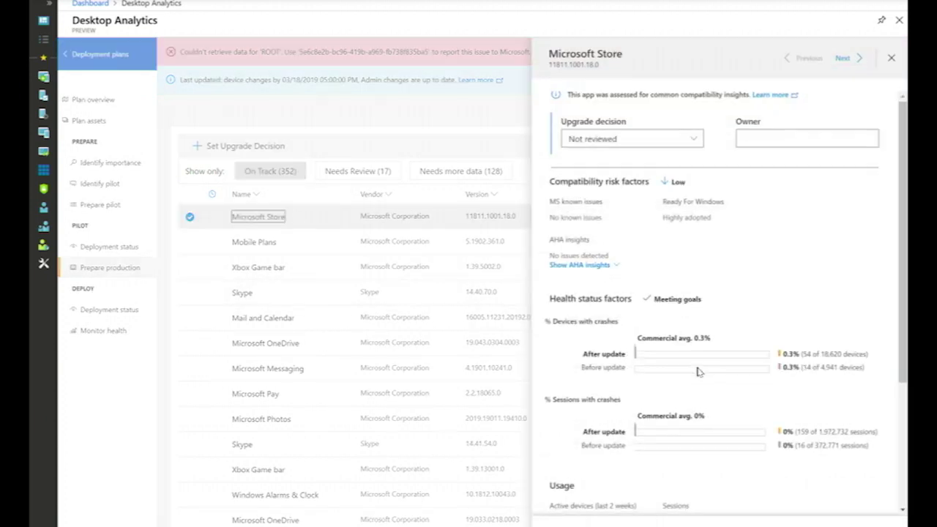
pyautogui.scroll(-1, 699, 370)
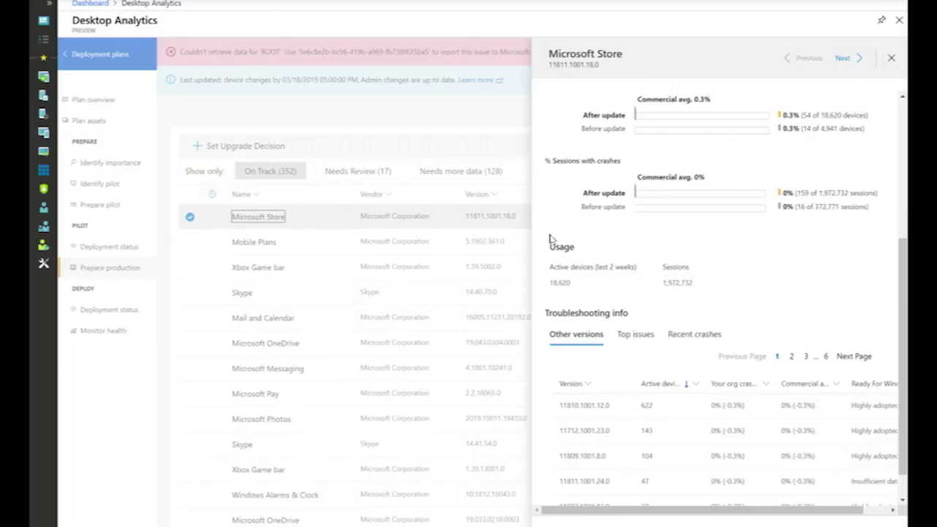
pyautogui.scroll(-1, 551, 240)
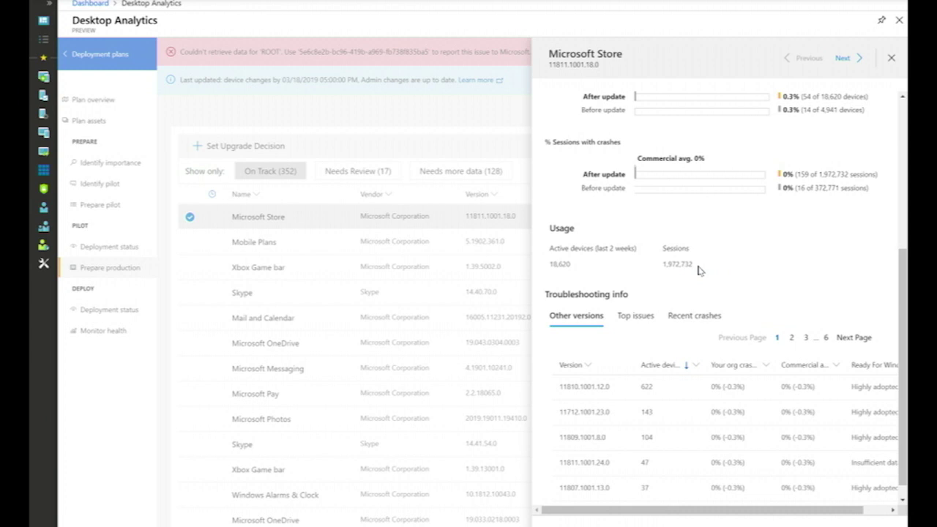
pyautogui.scroll(2, 699, 270)
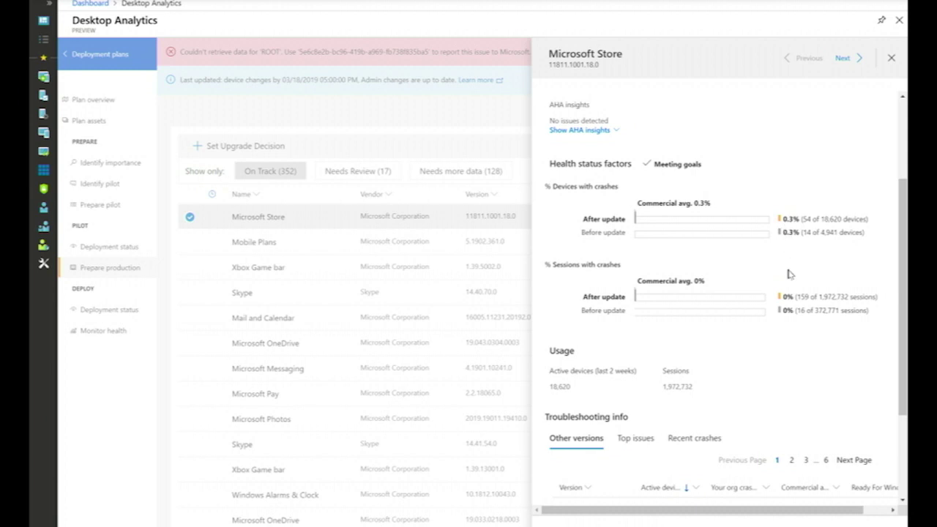
pyautogui.scroll(-2, 788, 271)
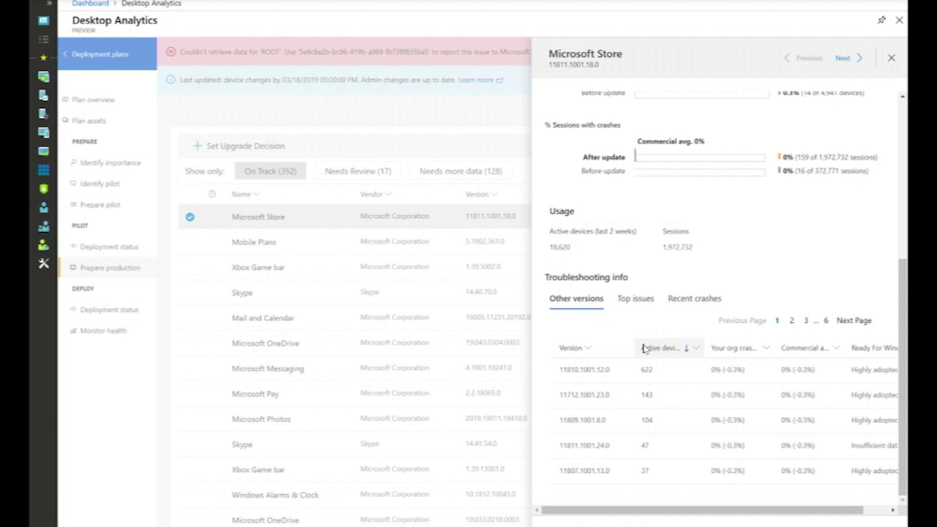
# Step: Review Microsoft Store's top issues and recent crashes in the troubleshooting info, and close its details
pyautogui.click(632, 299)
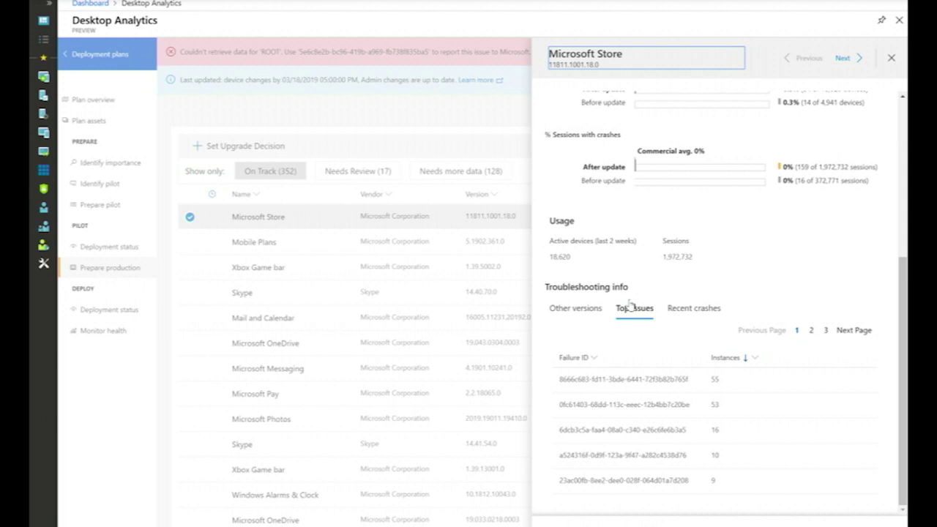
pyautogui.click(679, 308)
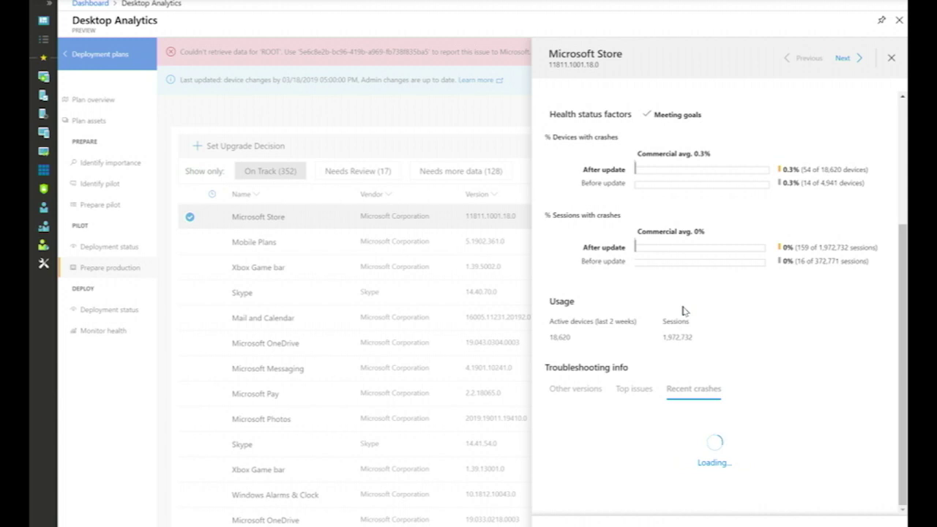
pyautogui.scroll(-2, 683, 311)
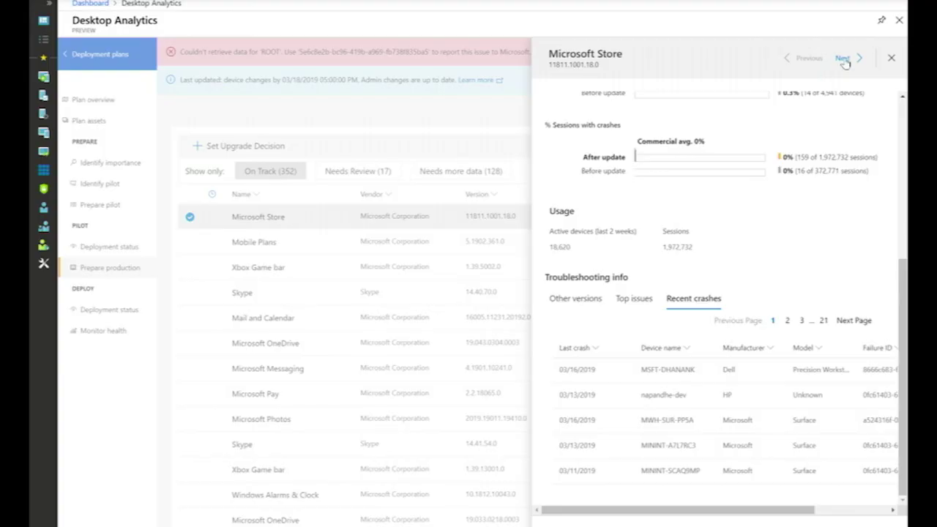
pyautogui.click(892, 58)
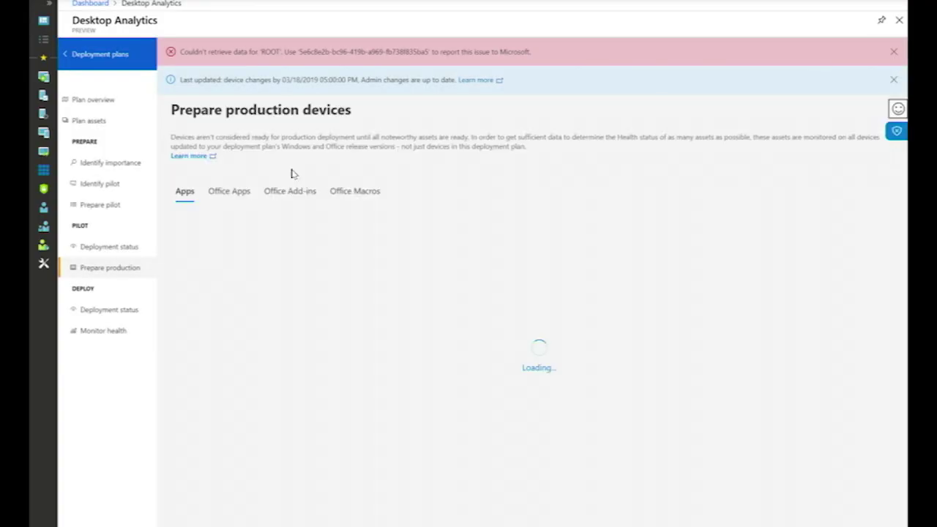
# Step: Clear the On Track filter and show only the apps marked Needs Review
pyautogui.click(292, 175)
pyautogui.scroll(-1, 350, 278)
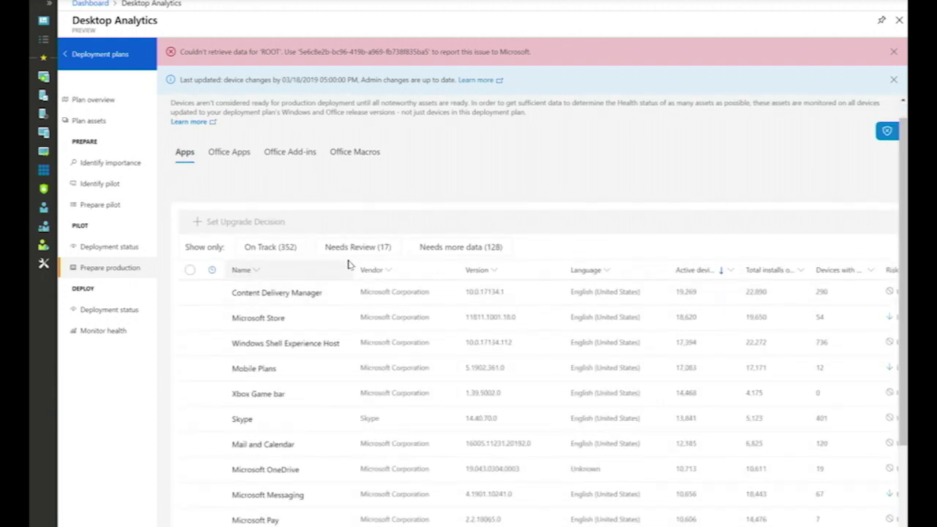
pyautogui.click(349, 257)
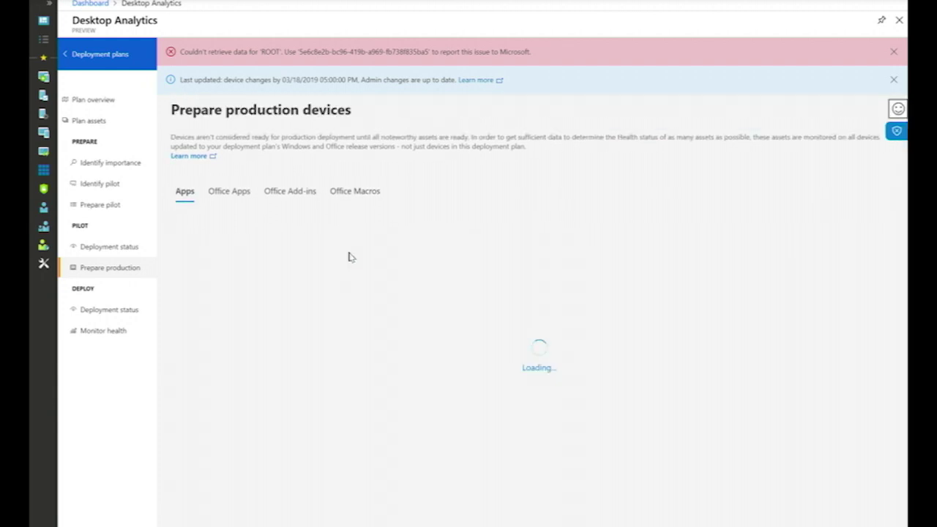
pyautogui.scroll(-1, 487, 213)
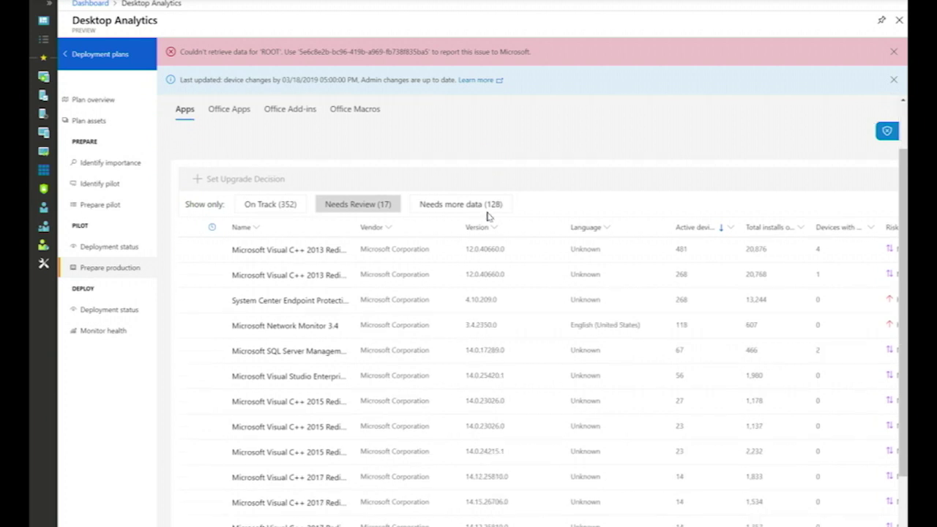
# Step: Examine the compatibility risk and health status factors of the first Microsoft Visual C++ 2013 Redistributable entry, and close its details
pyautogui.click(279, 259)
pyautogui.click(279, 256)
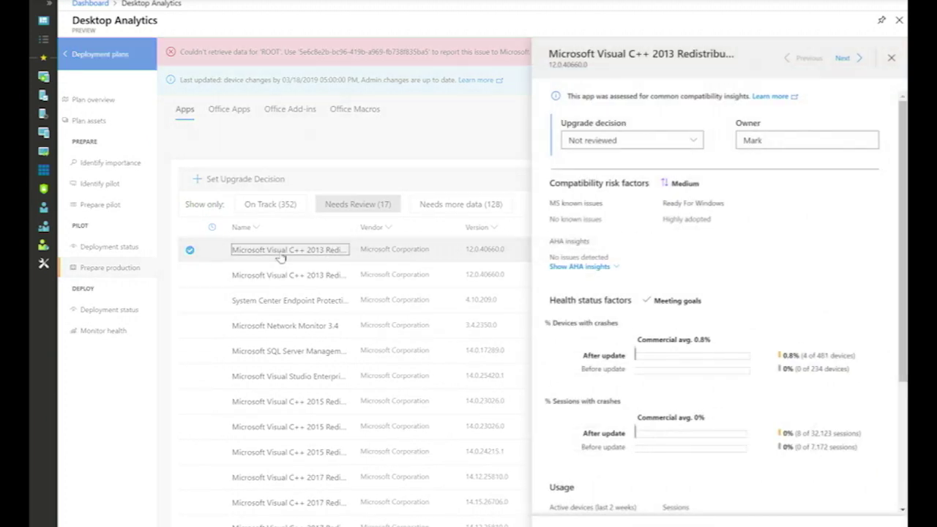
pyautogui.scroll(-1, 721, 350)
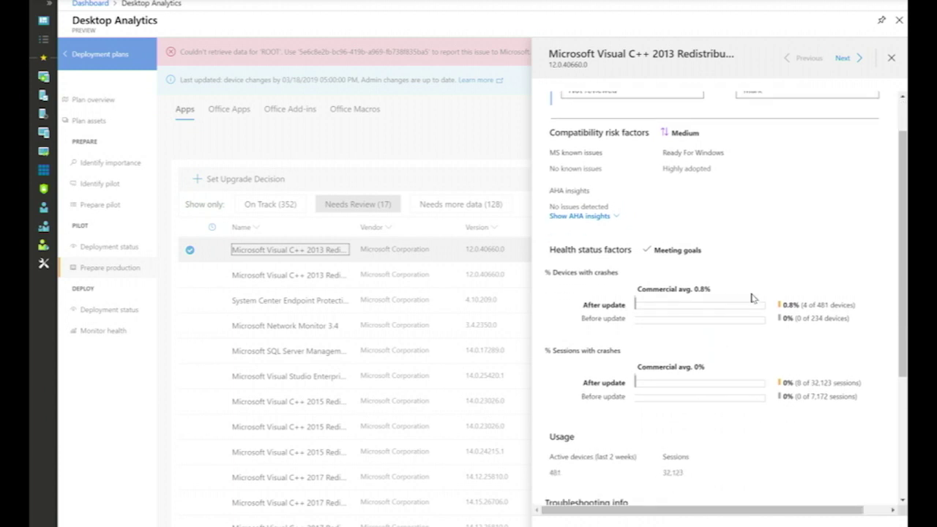
pyautogui.scroll(-1, 786, 383)
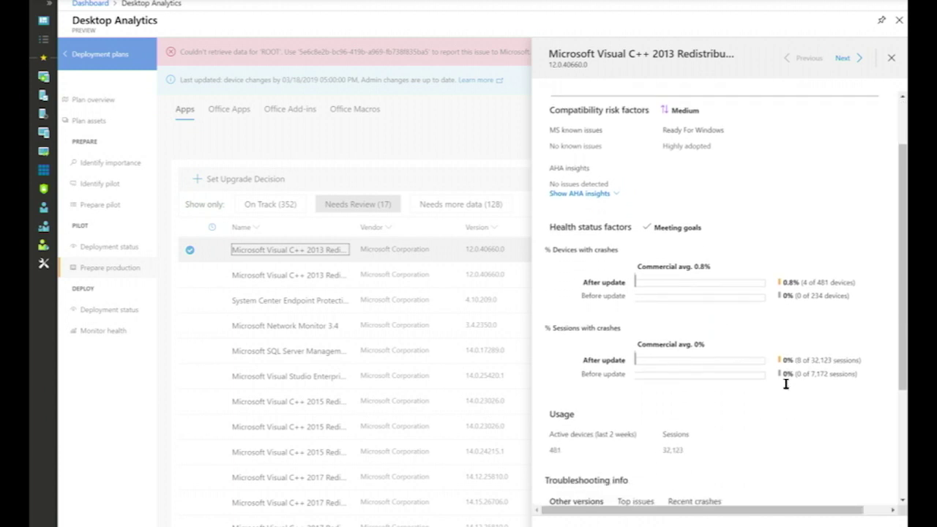
pyautogui.click(800, 292)
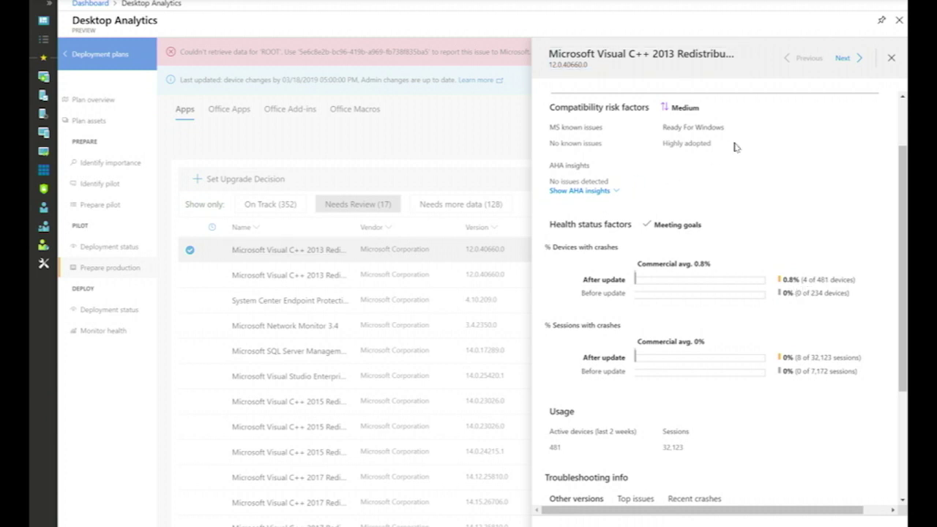
pyautogui.scroll(2, 703, 178)
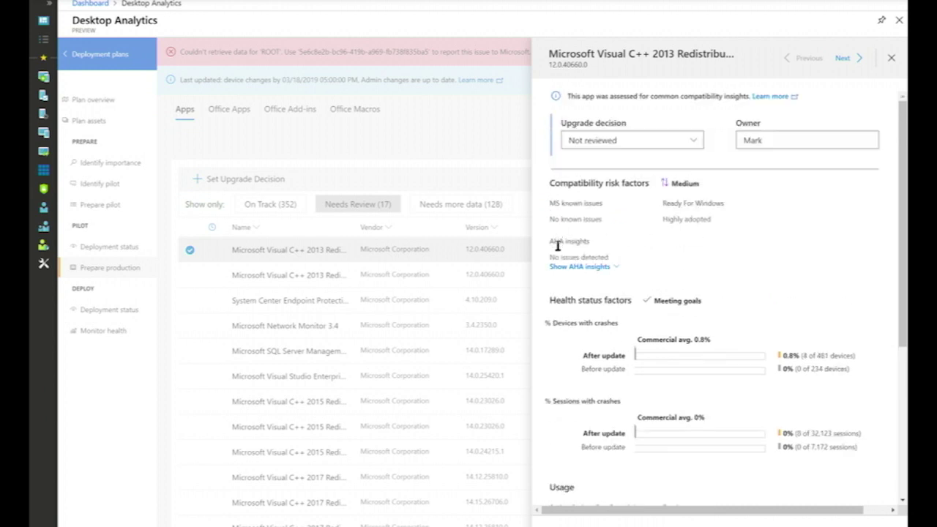
pyautogui.click(890, 58)
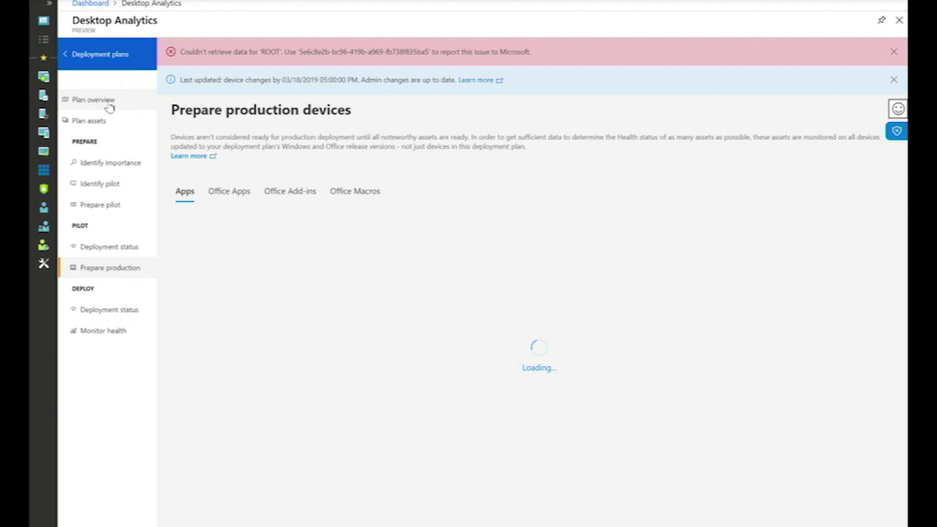
# Step: Return to the plan overview, show the Deploy stage tasks, and open the review of assets with health alerts
pyautogui.click(92, 100)
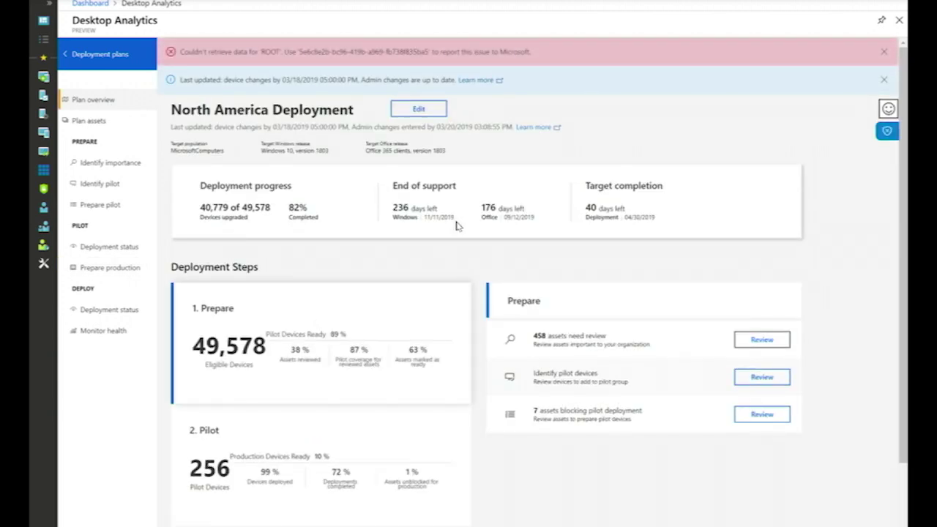
pyautogui.scroll(-2, 431, 397)
pyautogui.click(379, 490)
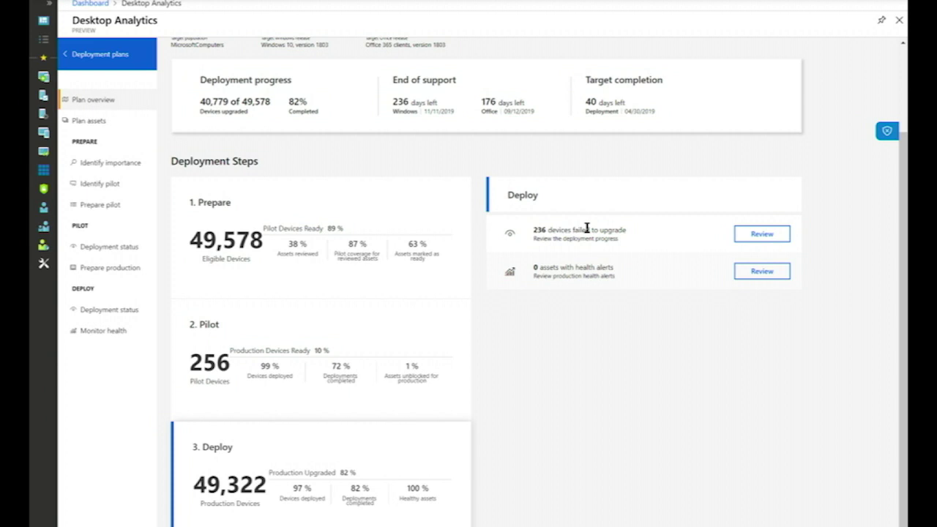
pyautogui.click(752, 275)
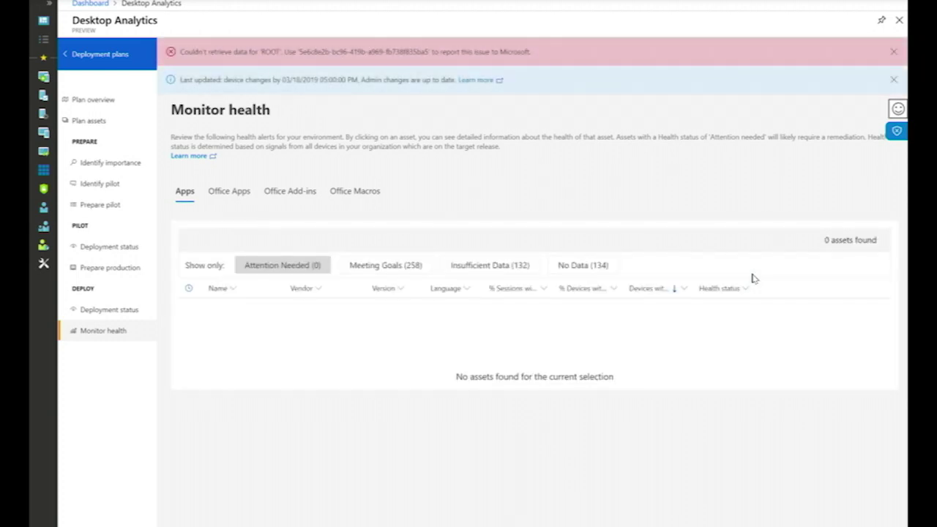
# Step: Remove the Attention Needed filter, inspect the health status and other versions of Windows Shell Experience Host, and close its details
pyautogui.click(320, 269)
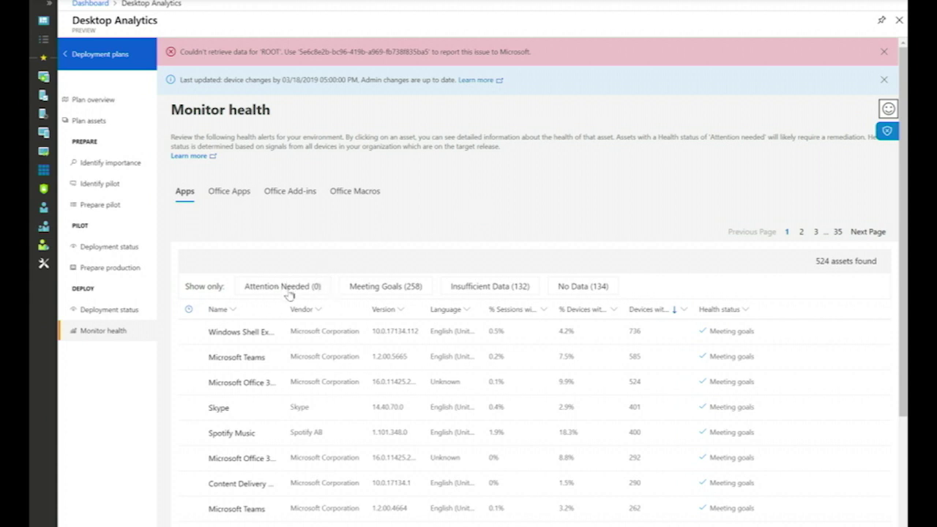
pyautogui.scroll(-1, 412, 241)
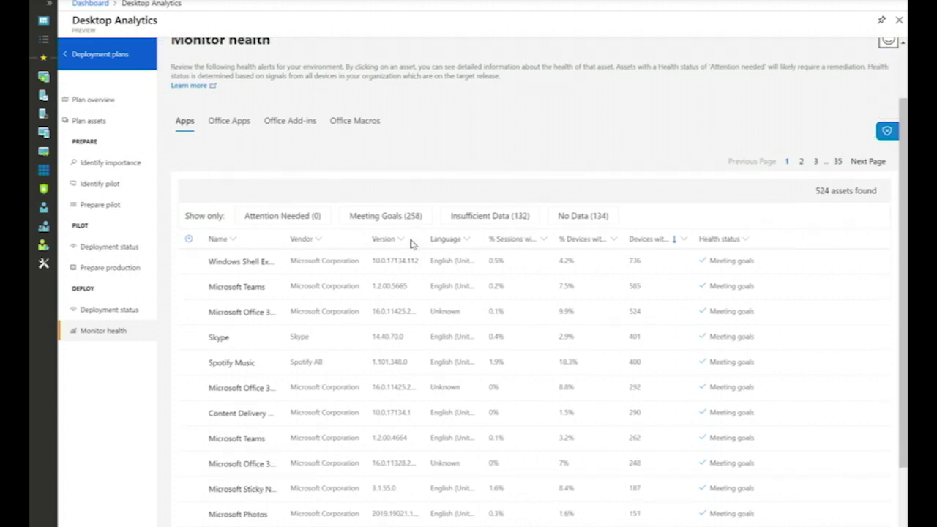
pyautogui.click(242, 262)
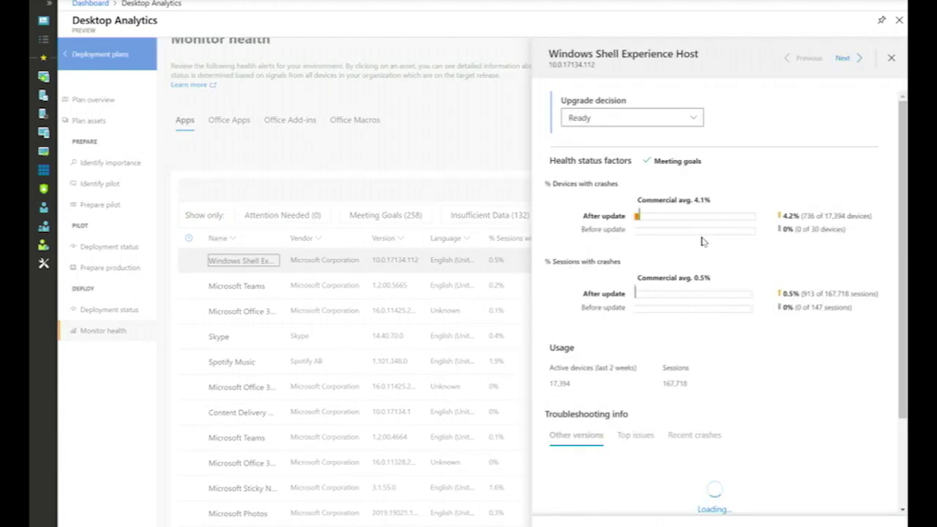
pyautogui.scroll(-1, 782, 305)
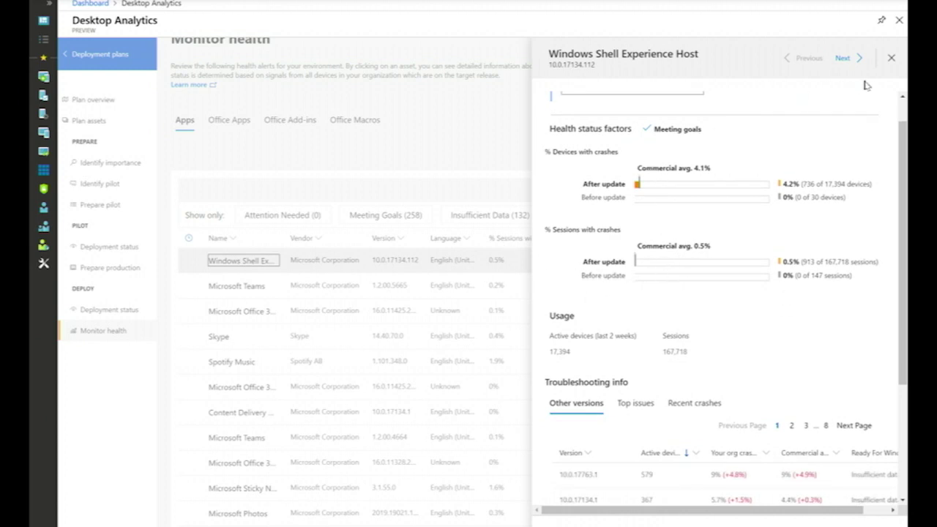
pyautogui.click(889, 65)
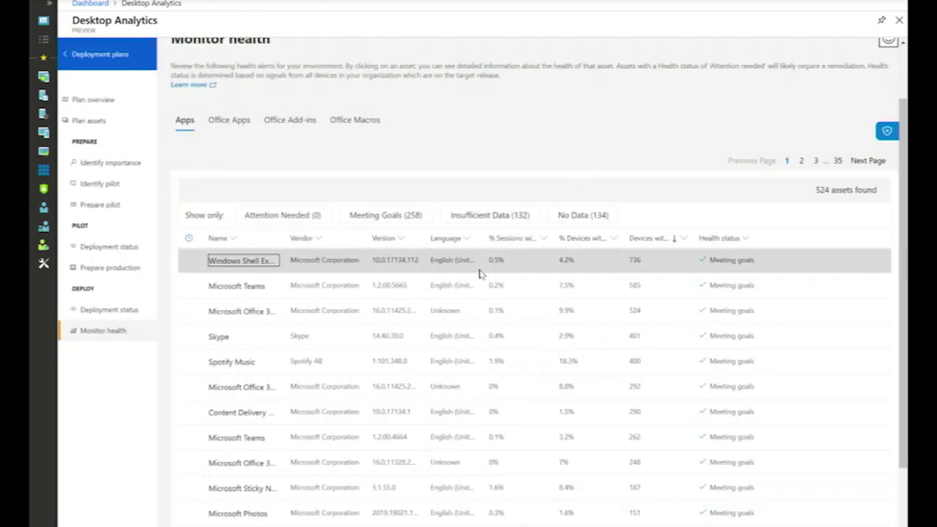
# Step: Check the filter and sort options for the devices-with-crashes column, clear them, and browse the monitored apps list
pyautogui.click(642, 245)
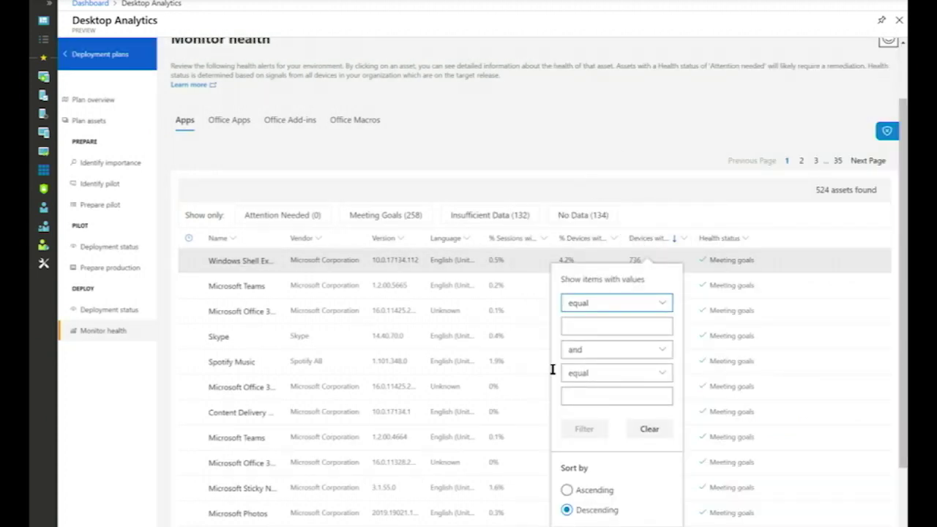
pyautogui.click(648, 428)
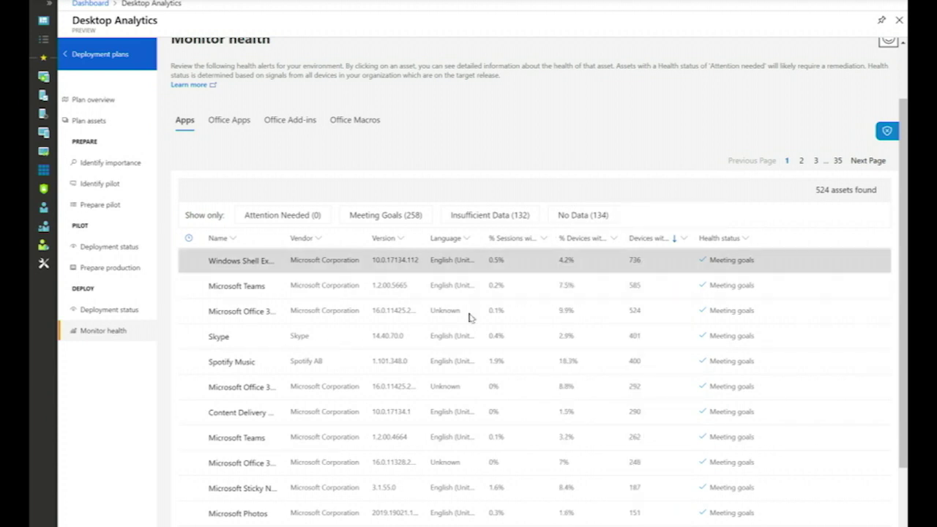
pyautogui.scroll(-1, 471, 318)
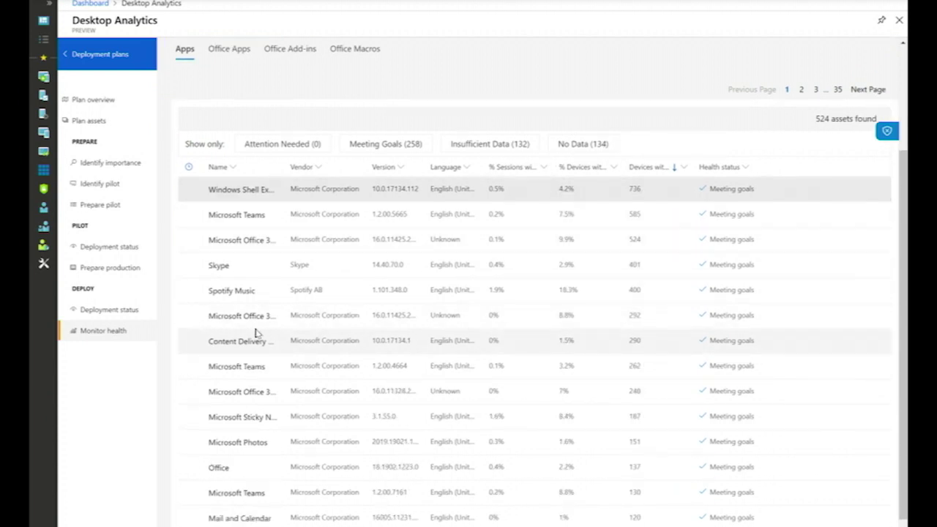
pyautogui.scroll(-1, 237, 327)
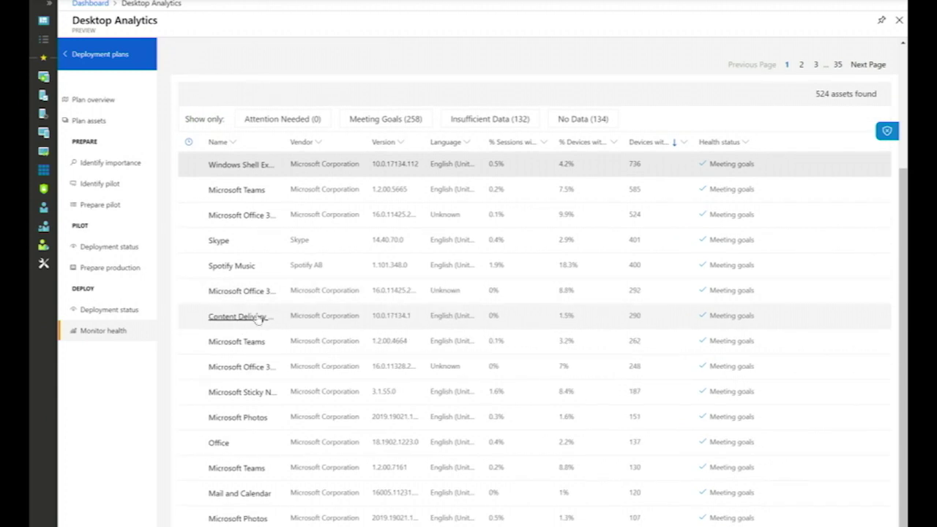
# Step: Examine the health status factors, usage and other versions of Microsoft Office 365 ProPlus - en-us 16.0.11425.20056, and close its details
pyautogui.click(248, 291)
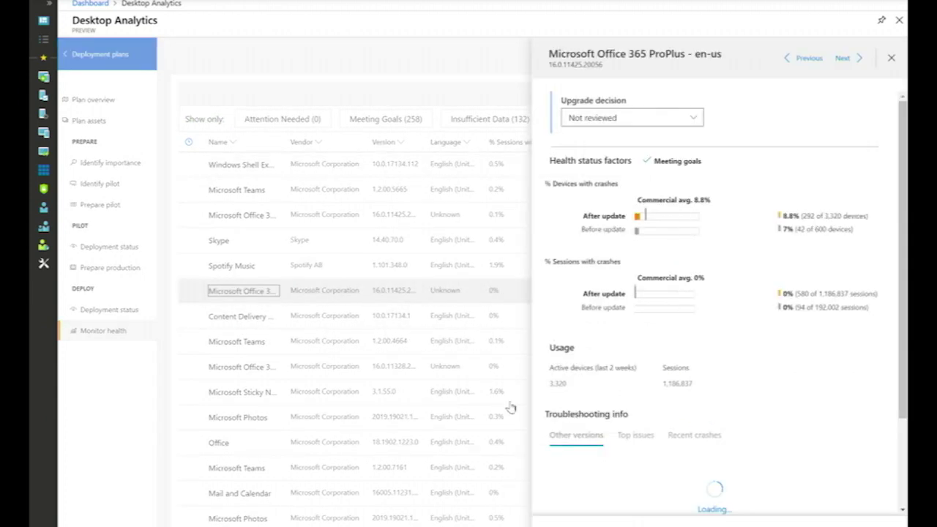
pyautogui.scroll(-2, 698, 229)
pyautogui.scroll(1, 698, 232)
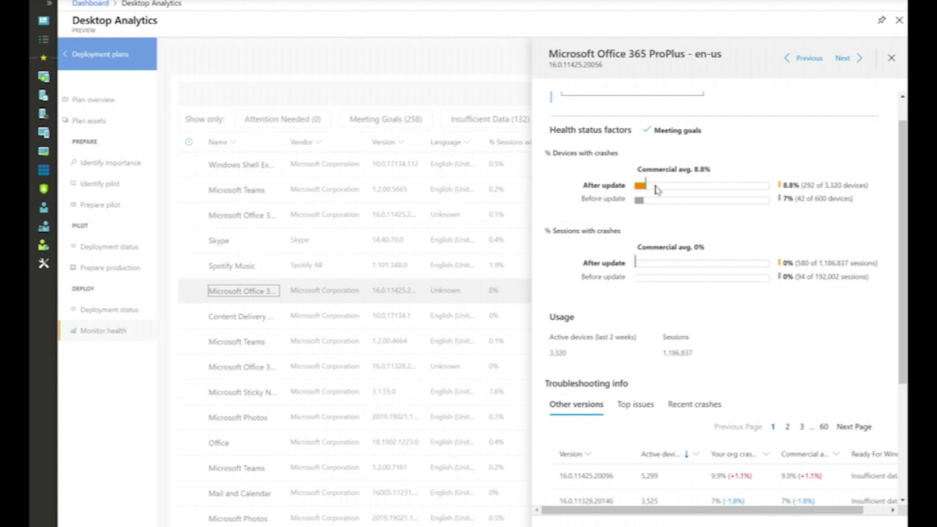
pyautogui.scroll(-1, 657, 190)
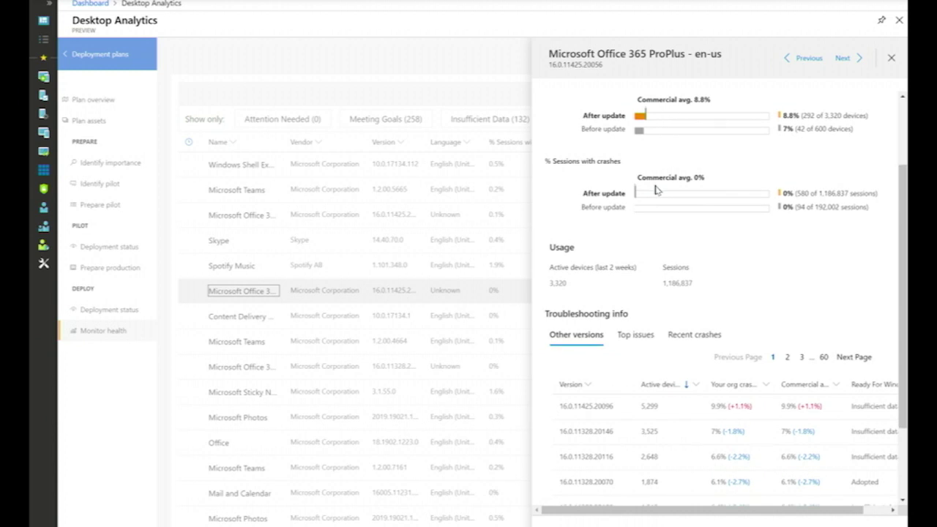
pyautogui.scroll(-1, 656, 190)
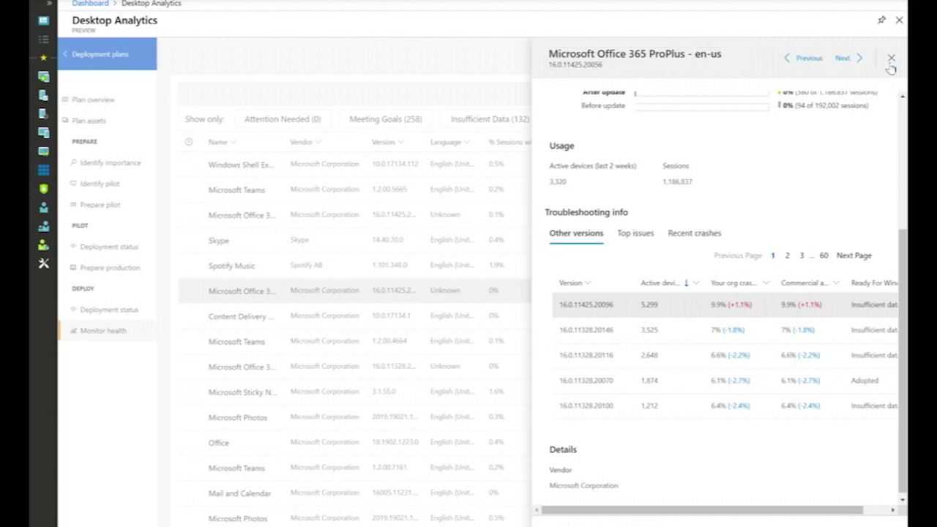
pyautogui.click(890, 63)
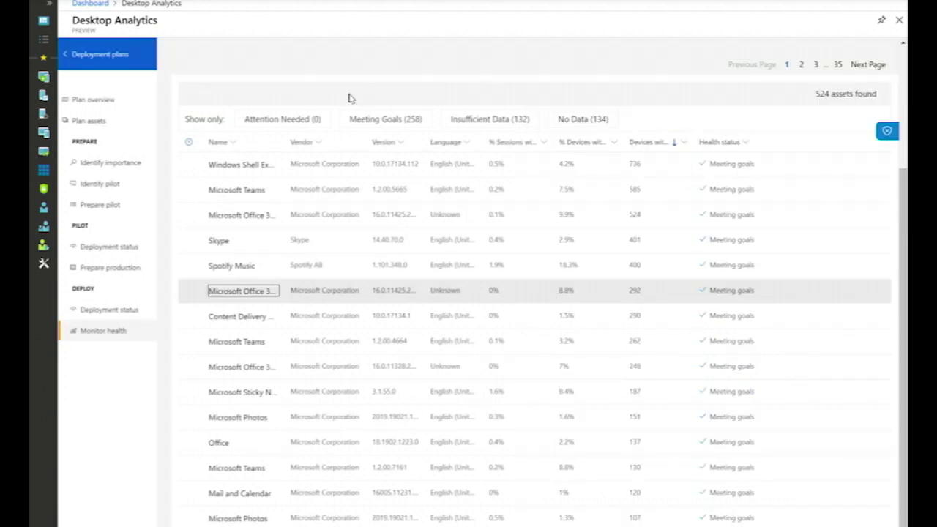
# Step: Return to the plan overview and show the tasks of the Deploy stage
pyautogui.click(115, 99)
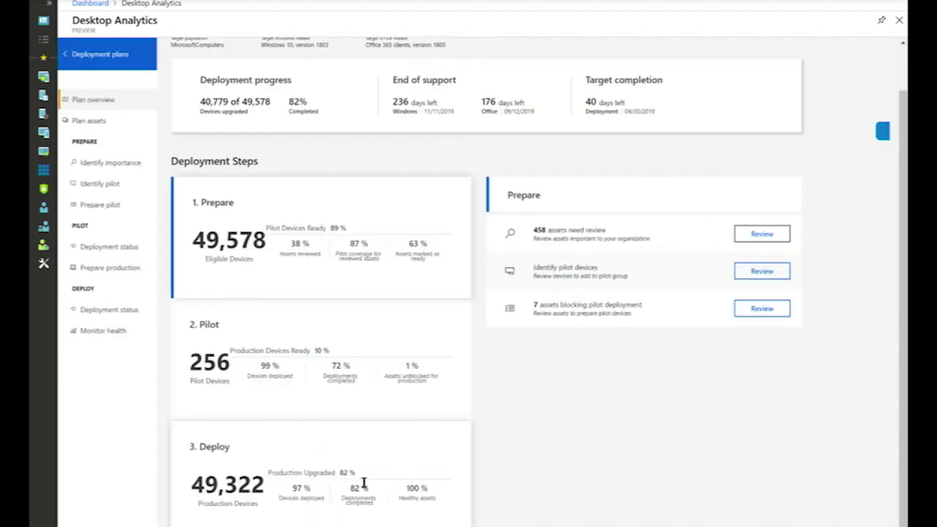
pyautogui.click(439, 467)
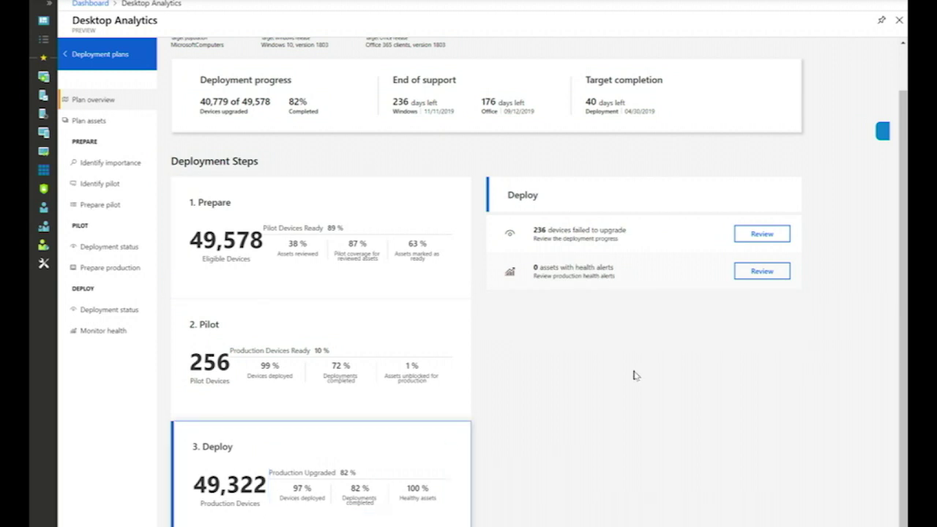